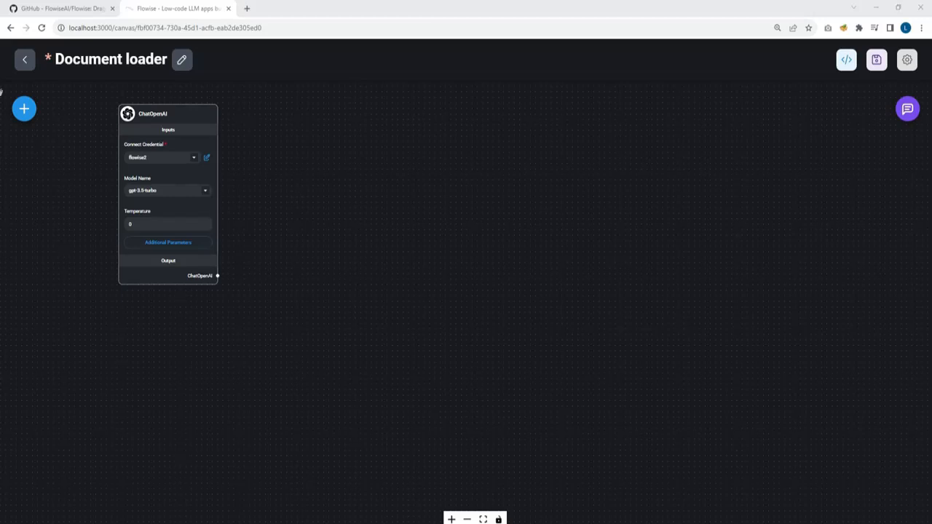
Add a Retrieval QA Chain node from the Chains category to the canvas, well apart from the ChatOpenAI node
click(26, 119)
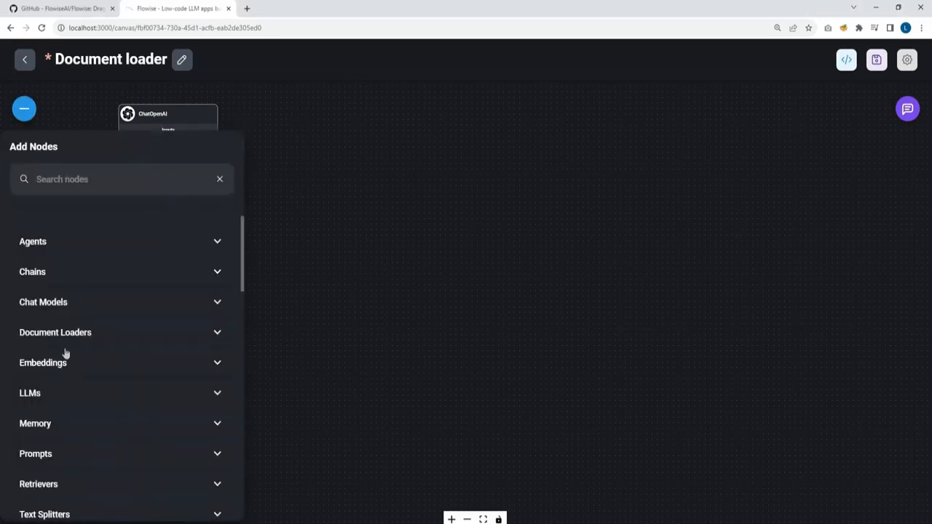
click(57, 277)
scroll(156, 320, down, 3)
scroll(155, 333, down, 5)
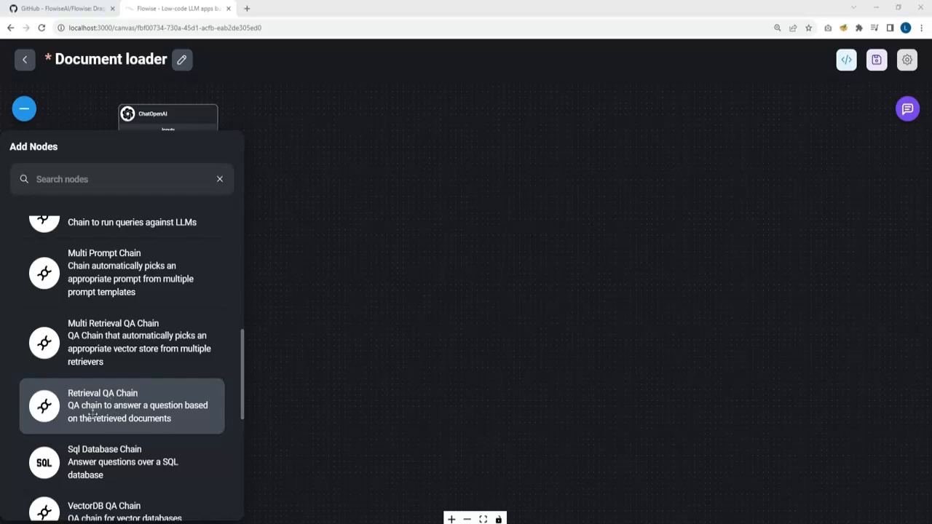
drag(119, 412, 605, 262)
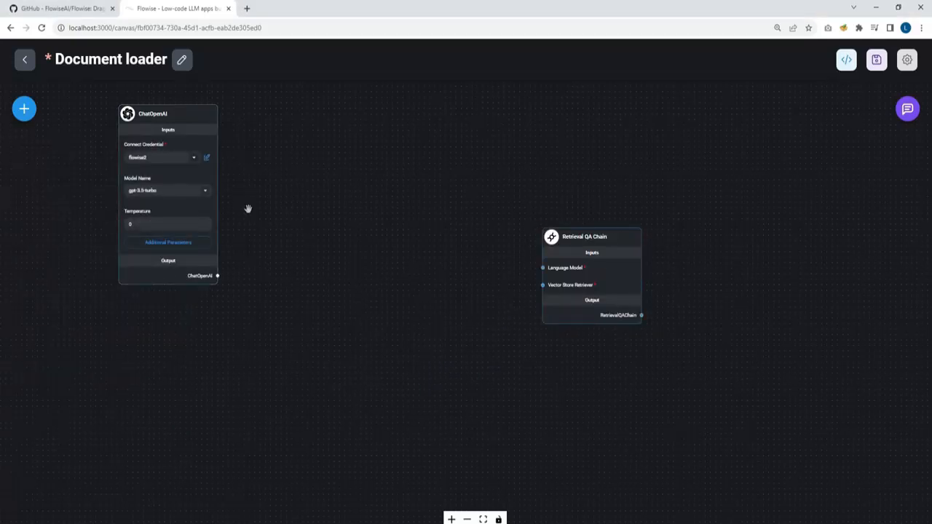
Rearrange the ChatOpenAI and Retrieval QA Chain nodes so they sit close together, with ChatOpenAI before and slightly above the chain
drag(146, 109, 333, 115)
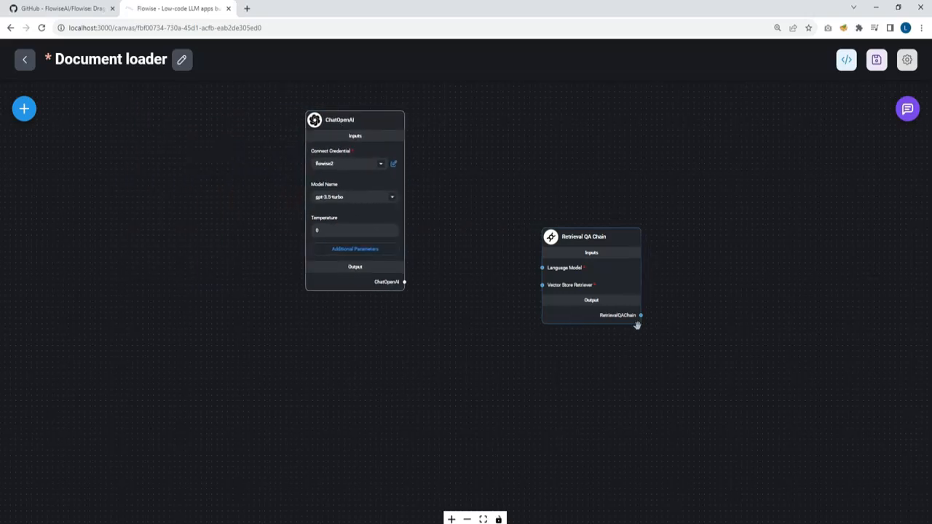
drag(630, 229, 589, 191)
drag(530, 289, 531, 328)
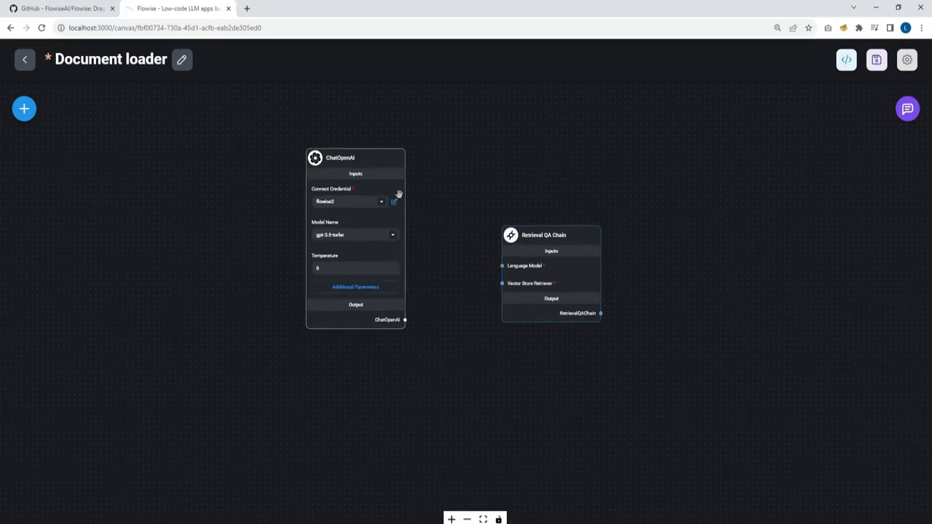
drag(354, 159, 337, 119)
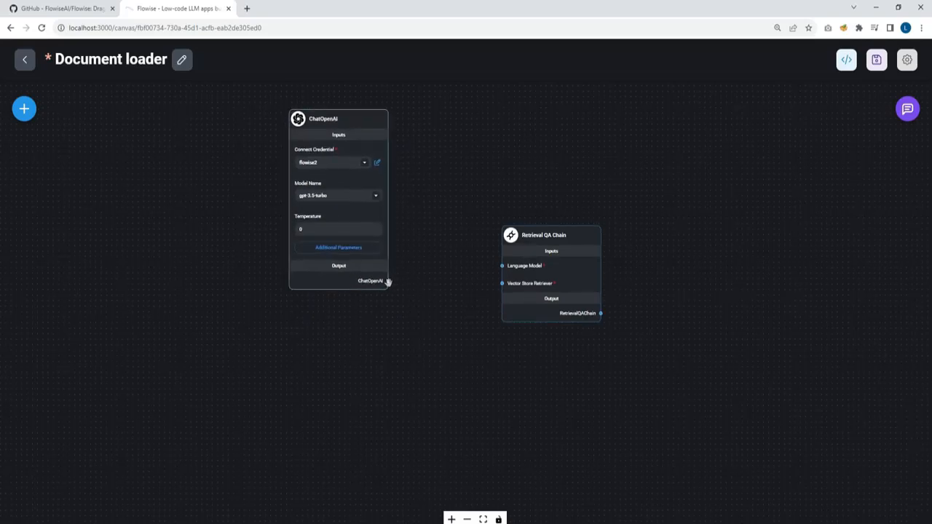
Connect the ChatOpenAI node's output to the Language Model input of the Retrieval QA Chain
click(451, 519)
click(451, 519)
scroll(368, 364, up, 2)
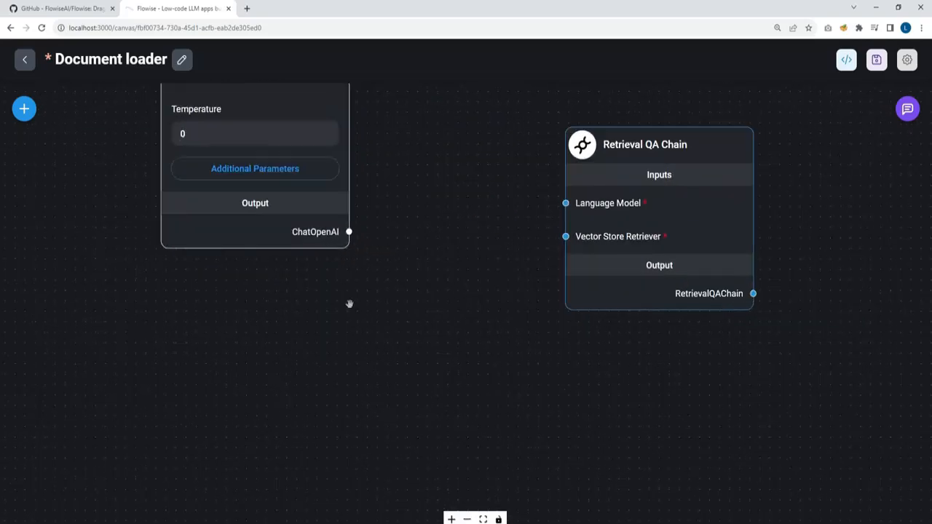
scroll(372, 359, down, 3)
drag(350, 250, 513, 228)
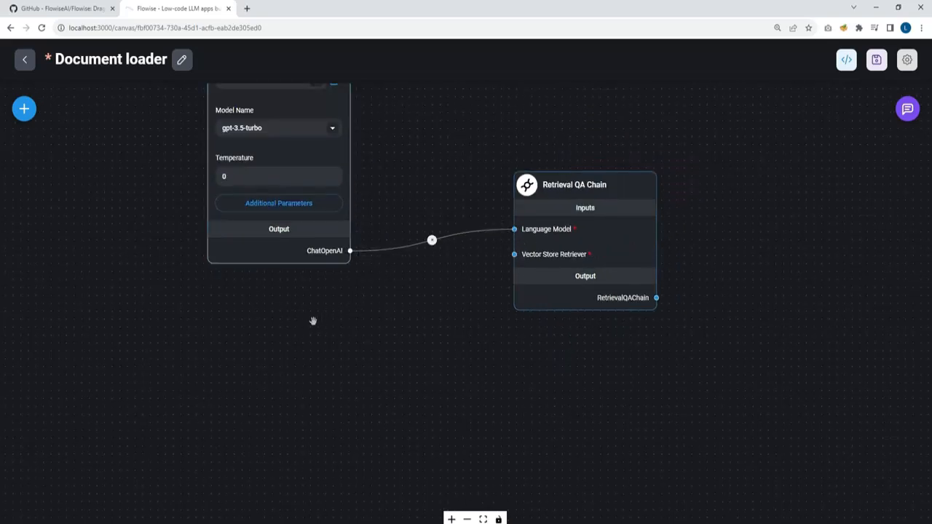
scroll(313, 321, down, 1)
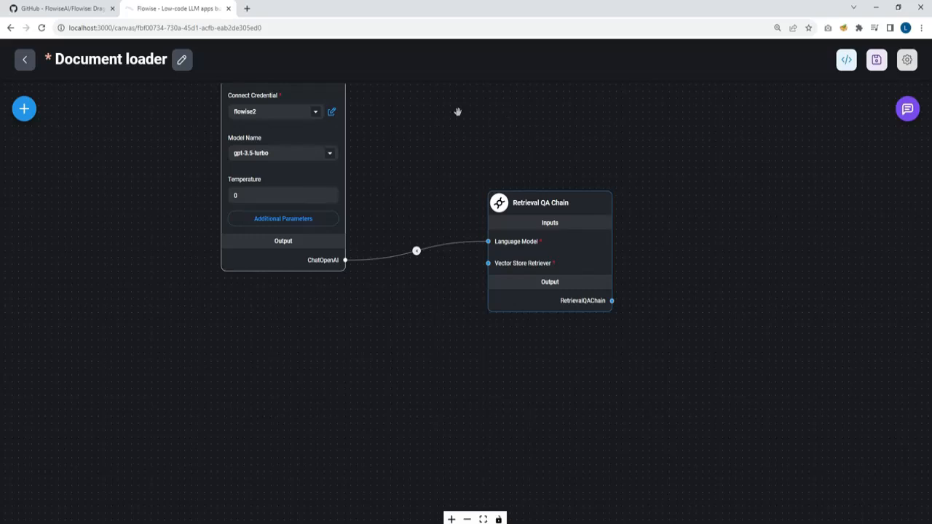
drag(457, 111, 468, 197)
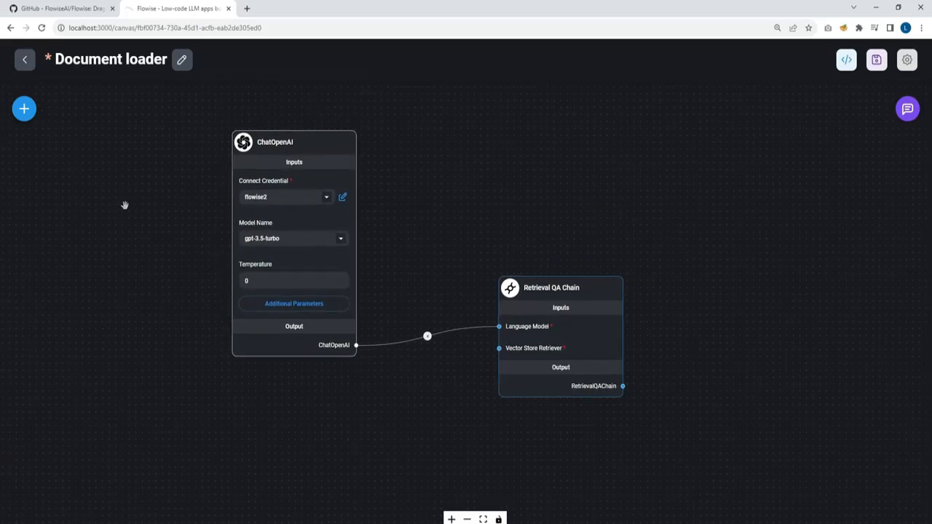
Add an In-Memory Vector Store node below ChatOpenAI and connect its Memory Retriever output to the chain's Vector Store Retriever input
click(26, 115)
click(125, 277)
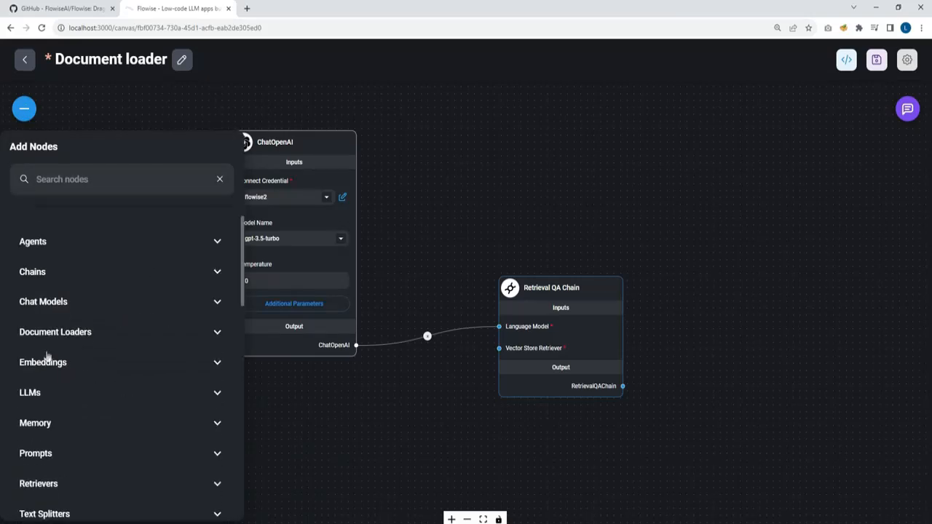
scroll(98, 426, down, 2)
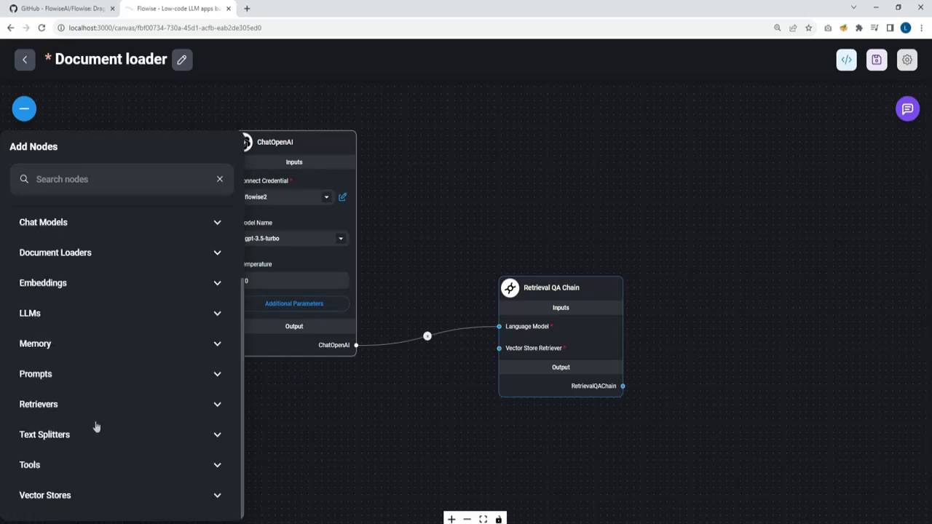
click(73, 495)
scroll(70, 407, down, 2)
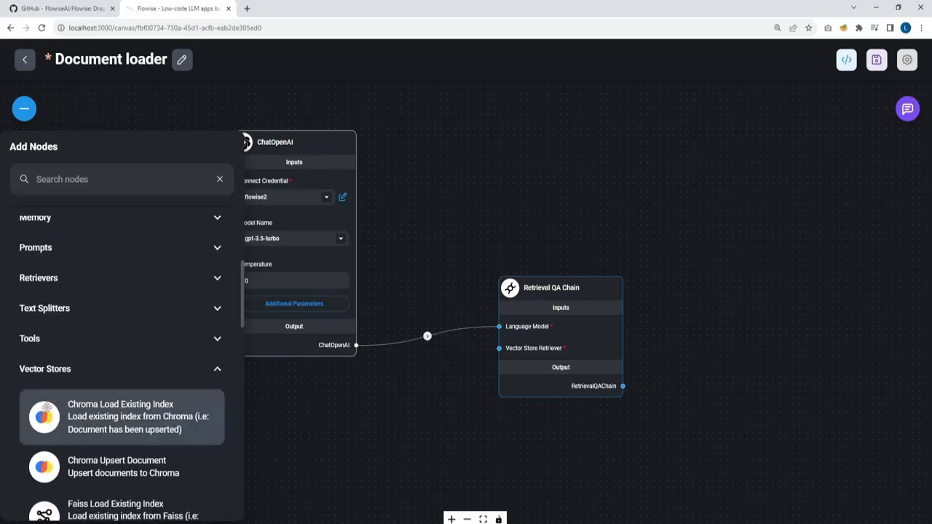
scroll(58, 379, down, 1)
scroll(51, 375, down, 2)
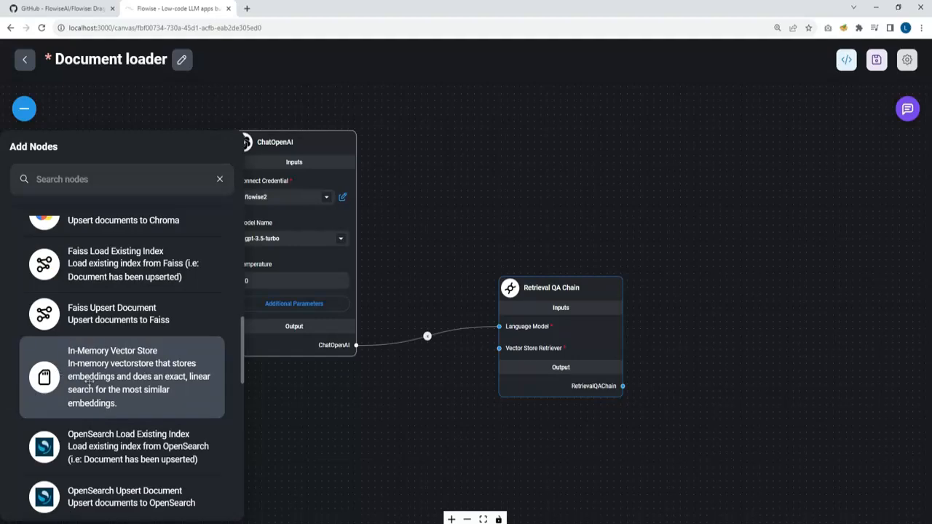
scroll(69, 386, down, 1)
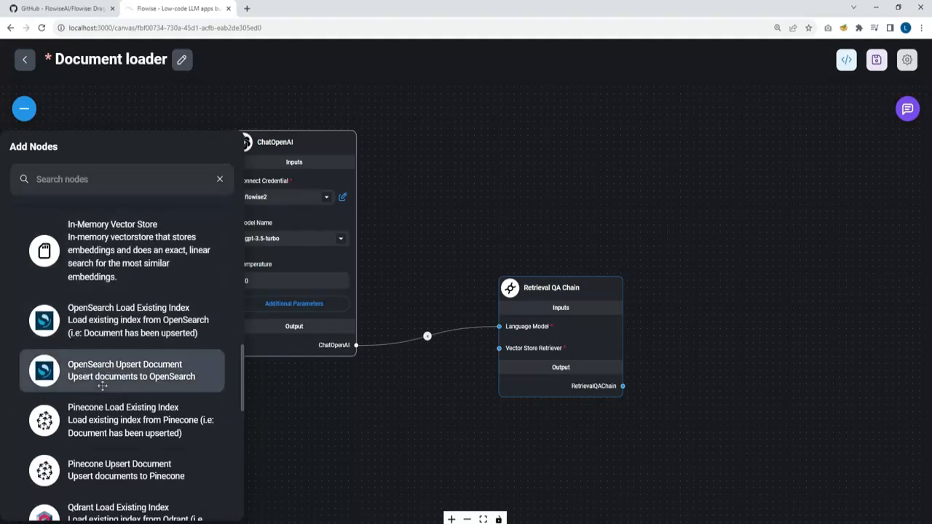
scroll(75, 412, down, 1)
scroll(75, 412, down, 1)
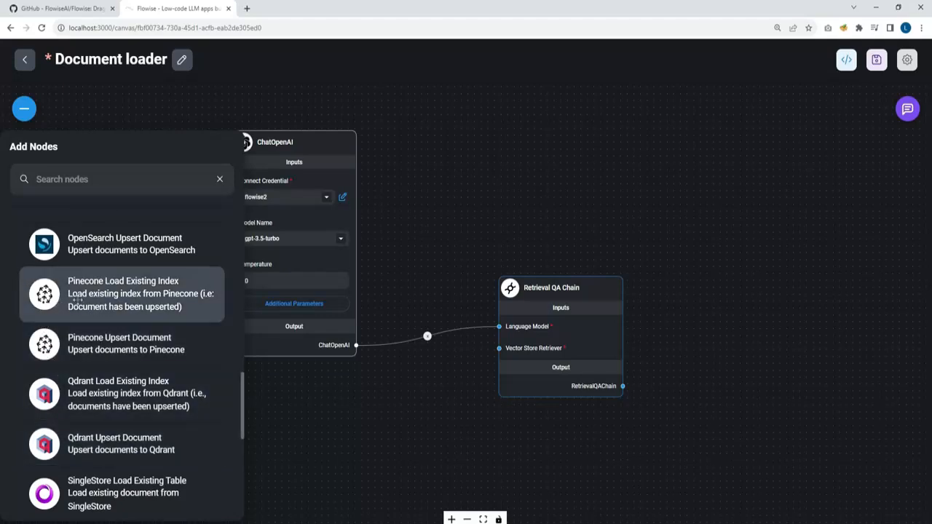
scroll(101, 389, up, 4)
drag(71, 374, 428, 383)
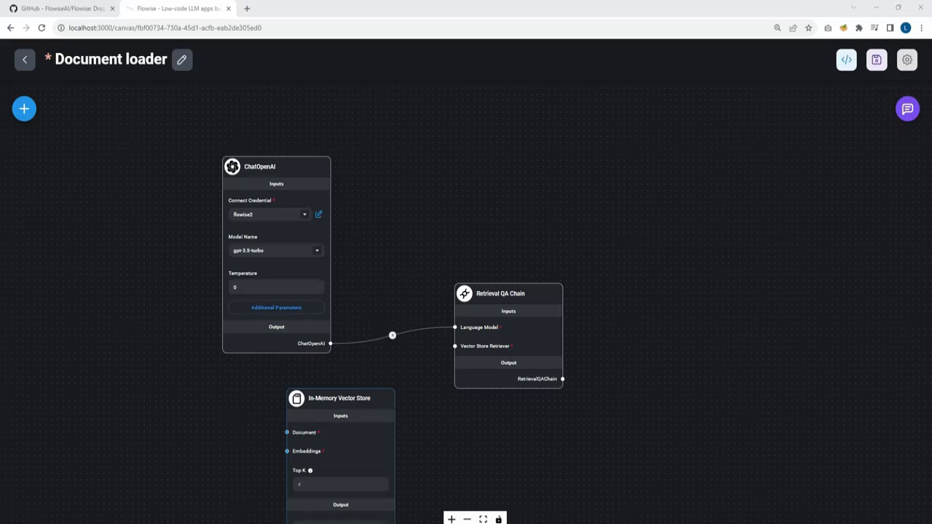
scroll(394, 522, down, 2)
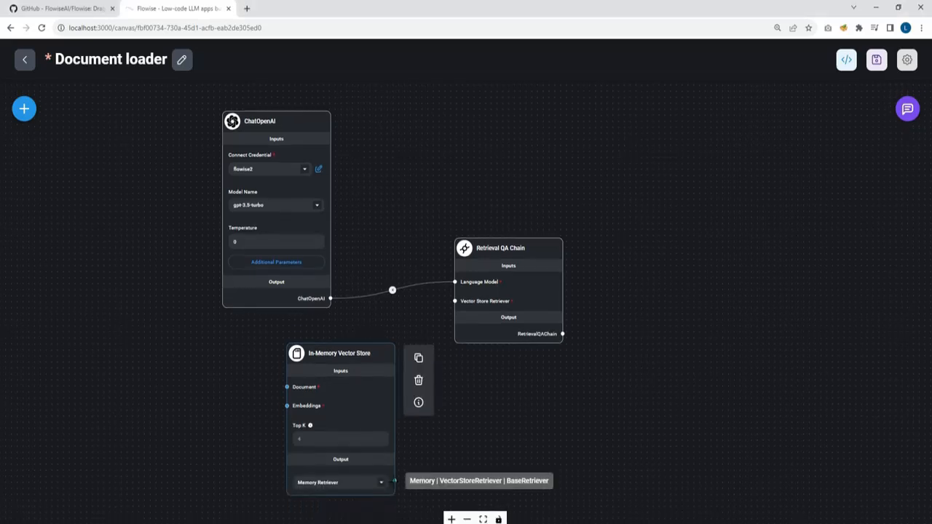
drag(394, 480, 454, 302)
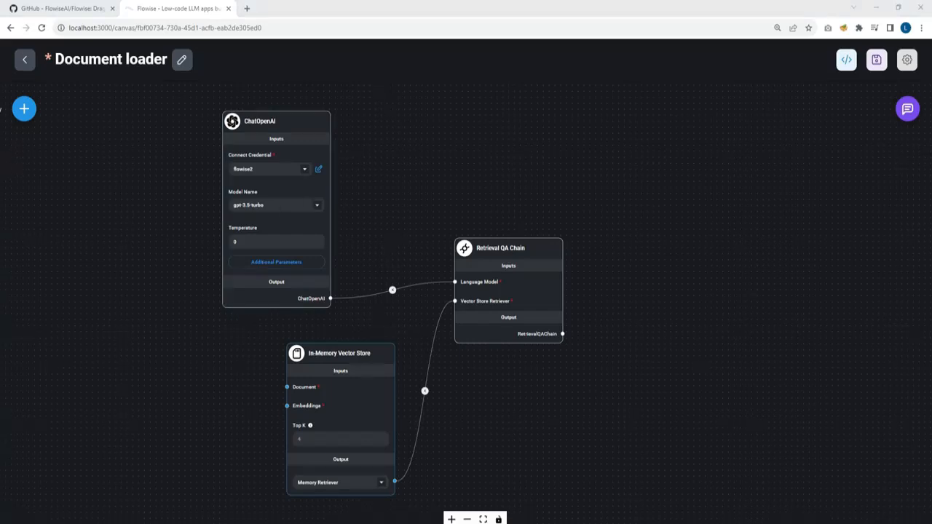
Add a Pdf File node from the Document Loaders category beside the In-Memory Vector Store
click(23, 109)
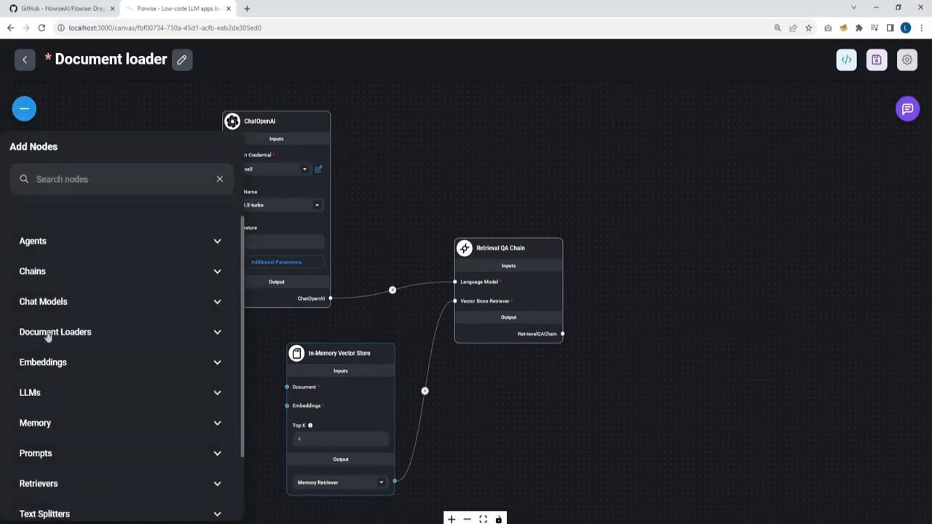
click(48, 333)
scroll(53, 350, down, 1)
scroll(53, 354, down, 2)
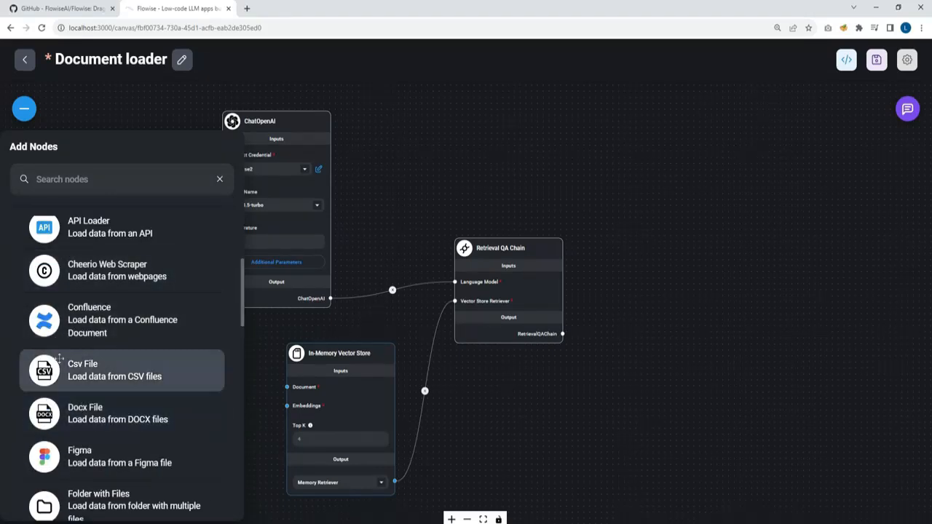
scroll(91, 364, down, 3)
scroll(107, 432, down, 9)
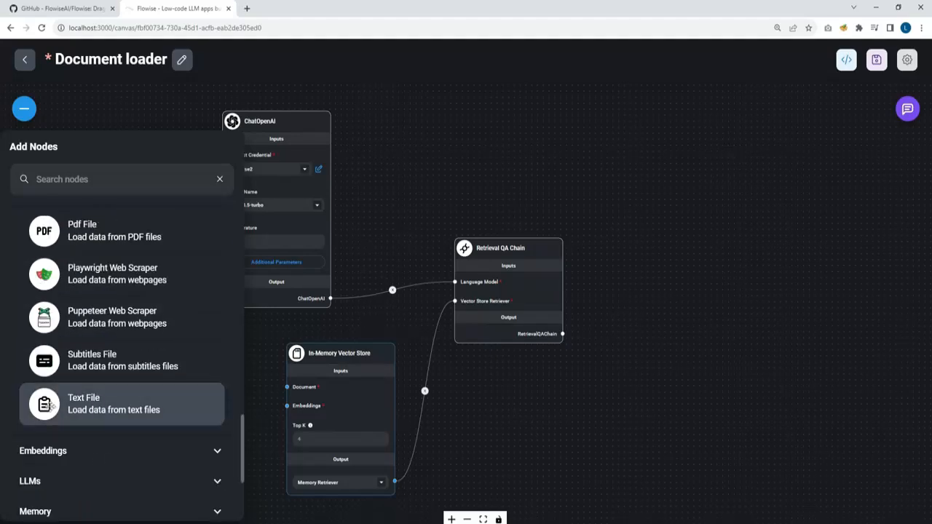
scroll(48, 409, up, 1)
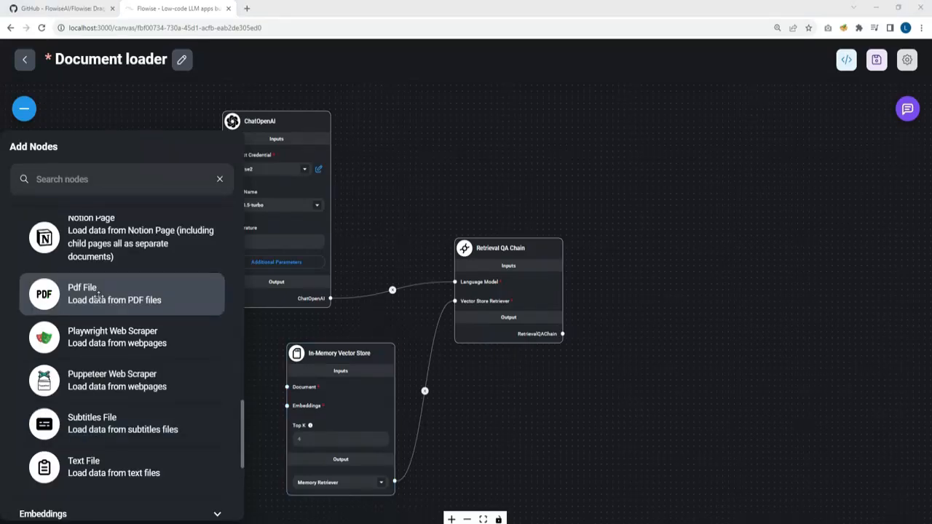
drag(455, 159, 148, 329)
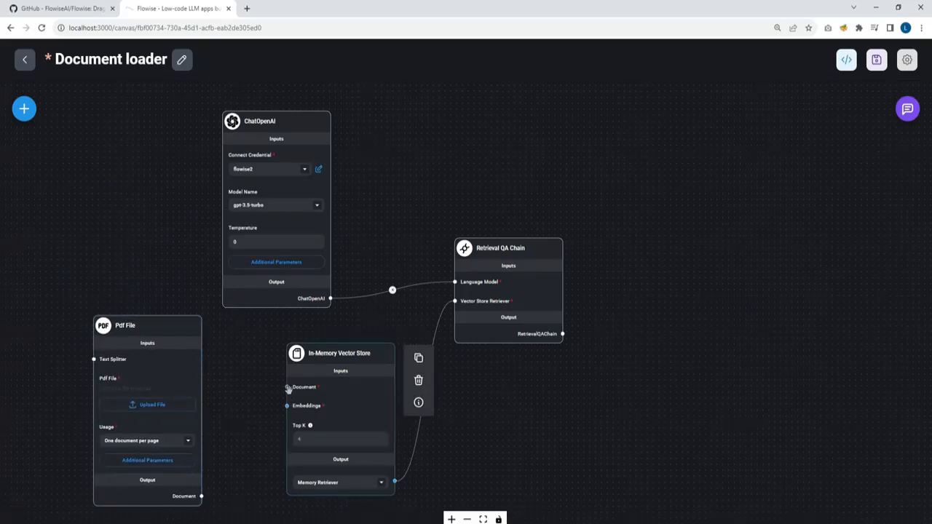
Move the In-Memory Vector Store closer to the Pdf File node and connect the Pdf File's Document output to its Document input
scroll(288, 388, up, 1)
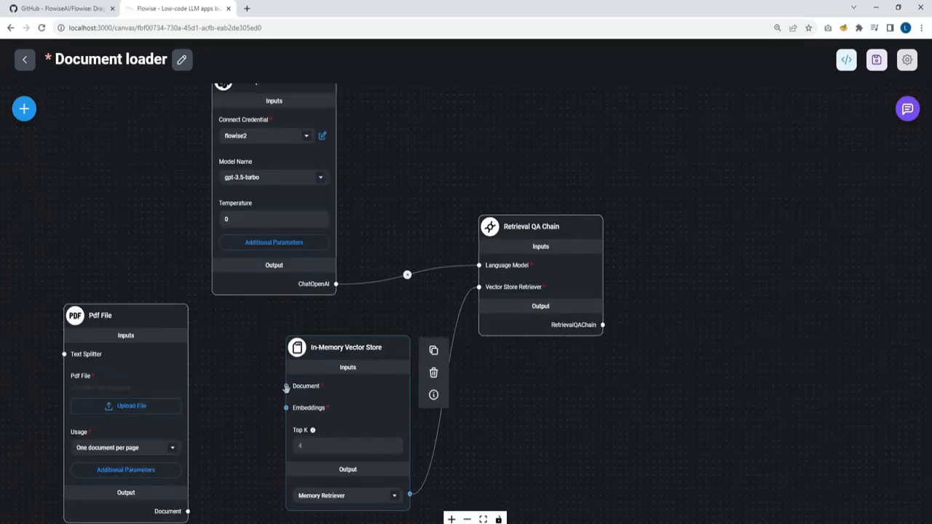
drag(323, 370, 292, 376)
drag(188, 511, 255, 392)
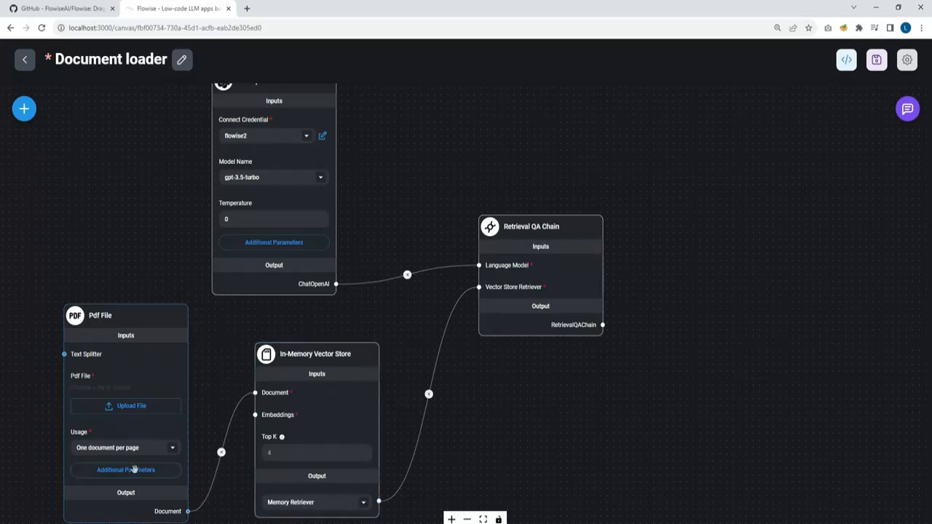
Upload the PDF 2023_GPT4All_Technical_Report into the Pdf File node
mouse_move(109, 434)
key(alt+Tab)
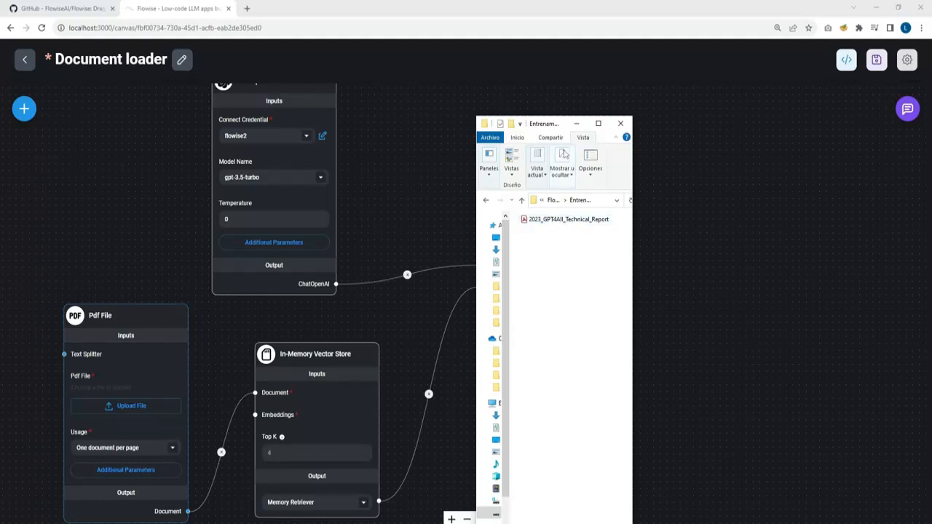
drag(551, 128, 551, 130)
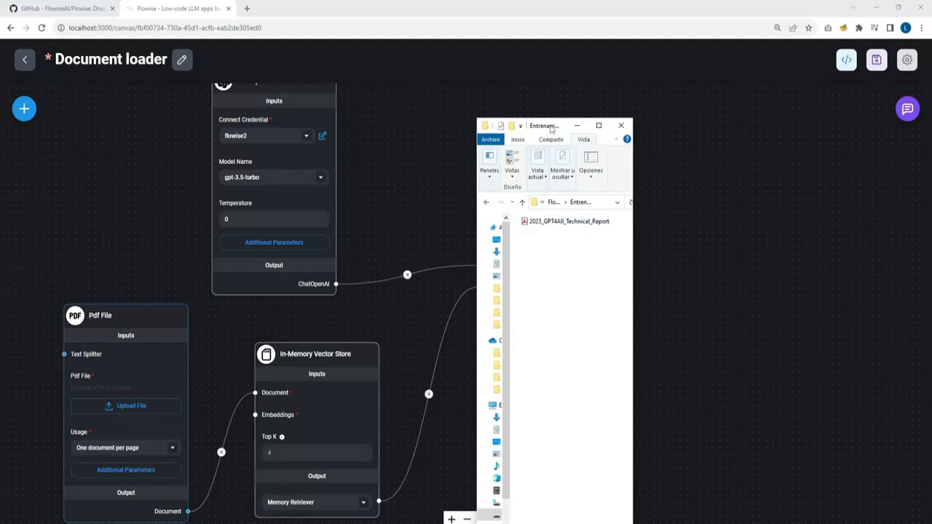
click(135, 410)
click(384, 296)
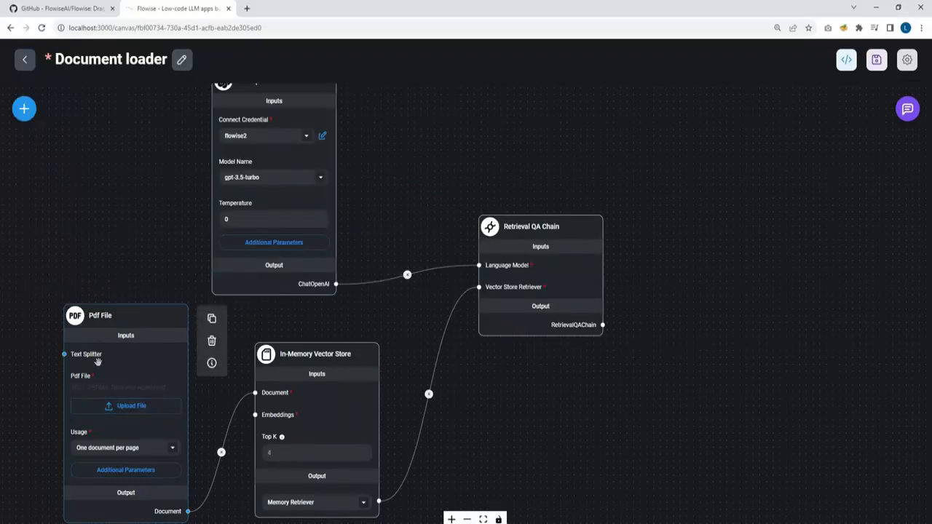
drag(446, 442, 598, 432)
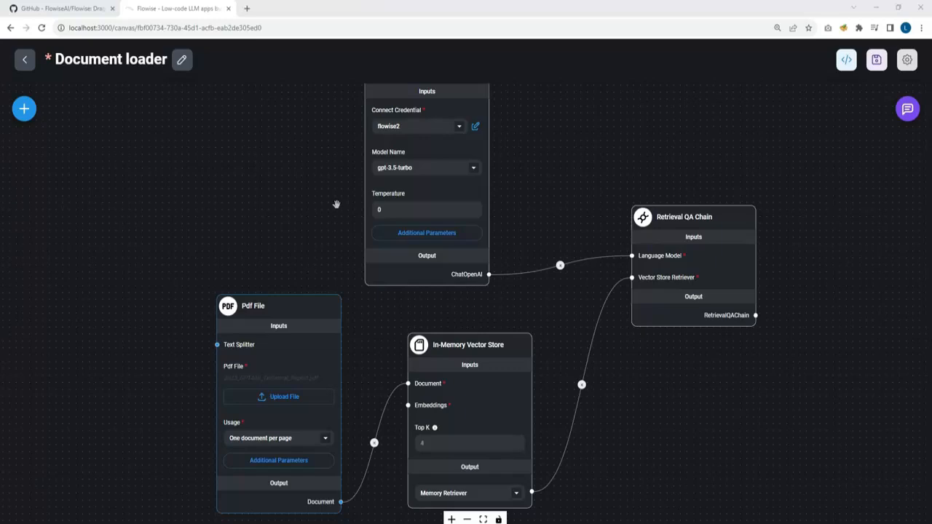
mouse_move(371, 196)
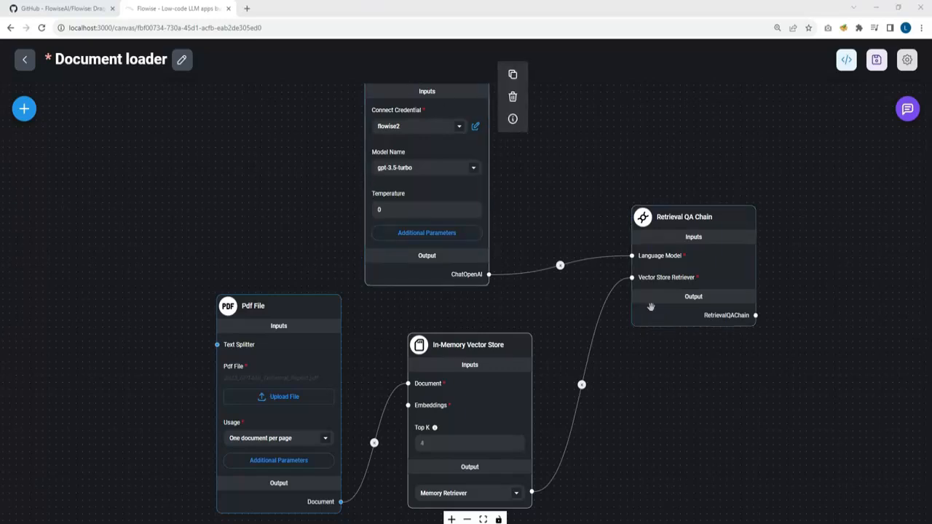
mouse_move(694, 230)
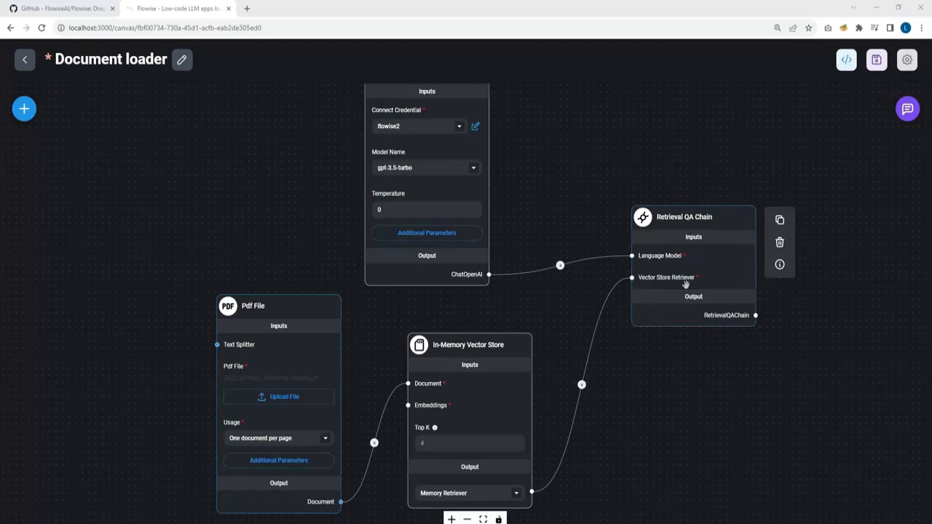
mouse_move(277, 354)
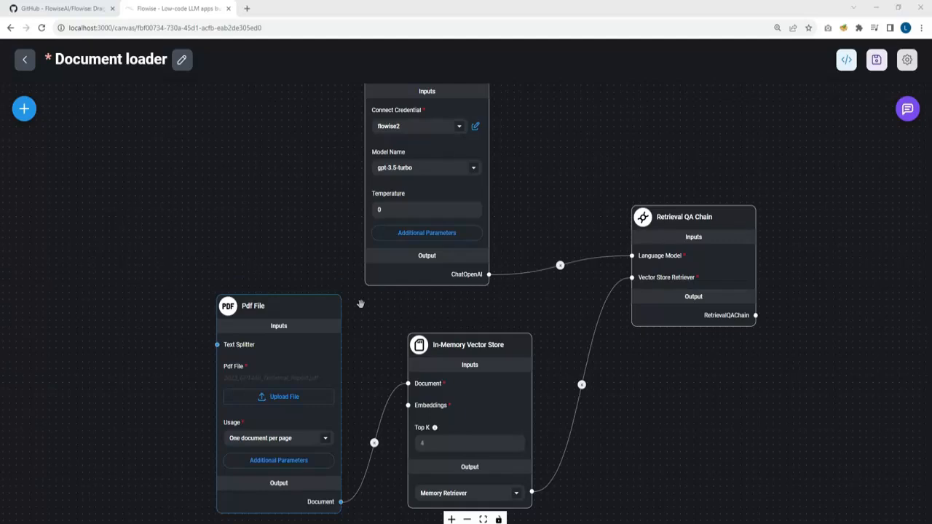
scroll(272, 155, up, 1)
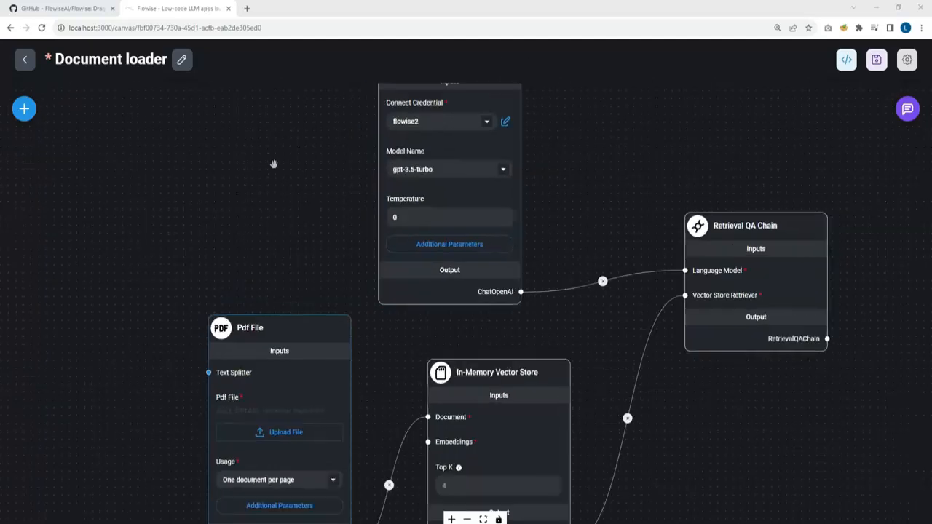
scroll(294, 153, down, 1)
drag(294, 148, 288, 205)
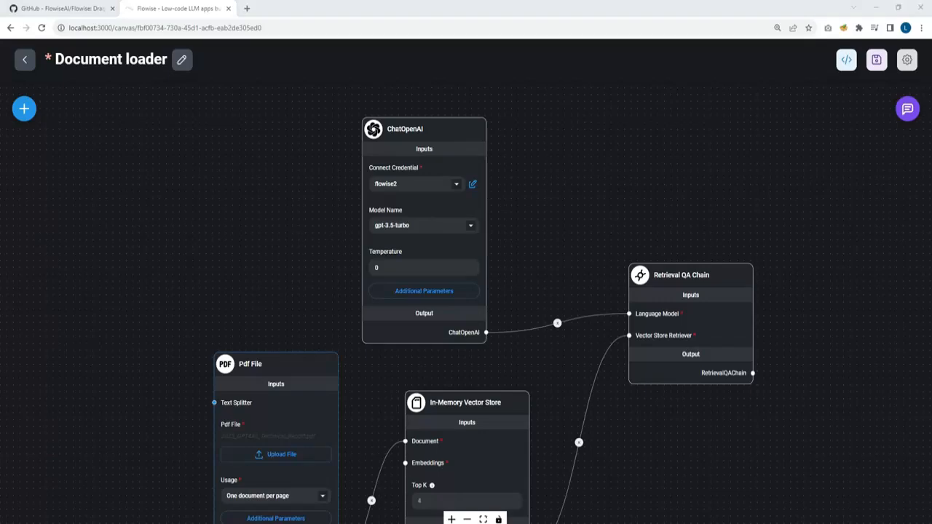
Add a Recursive Character Text Splitter node from the Text Splitters category beside the Pdf File node
scroll(333, 222, down, 2)
scroll(347, 228, up, 1)
mouse_move(619, 293)
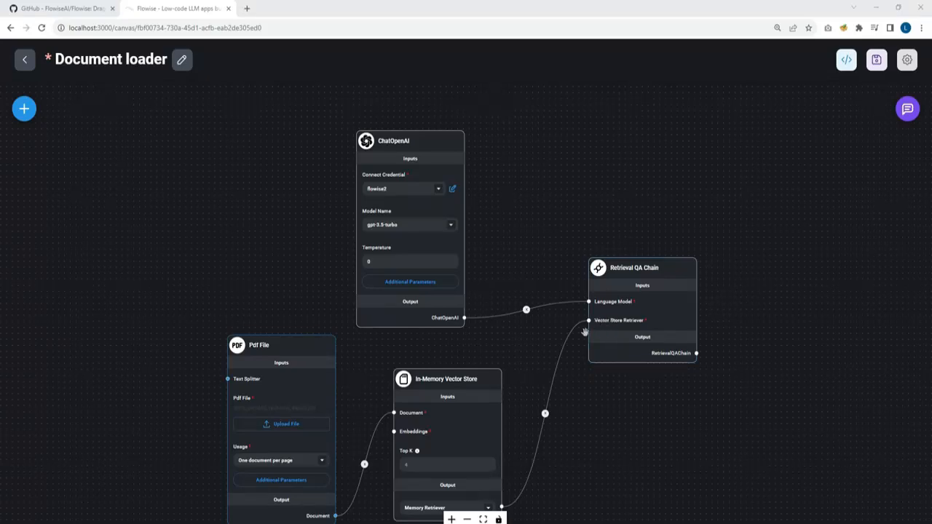
mouse_move(451, 401)
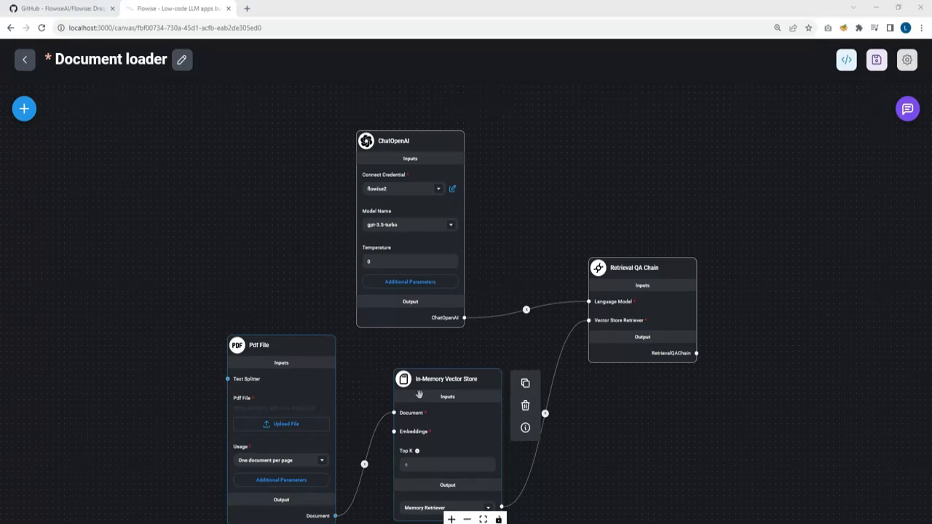
drag(202, 362, 237, 223)
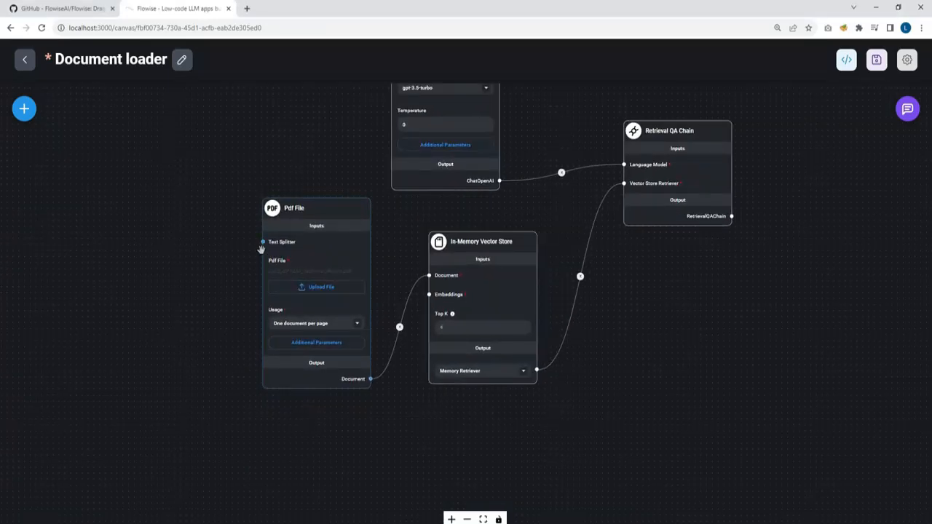
mouse_move(263, 243)
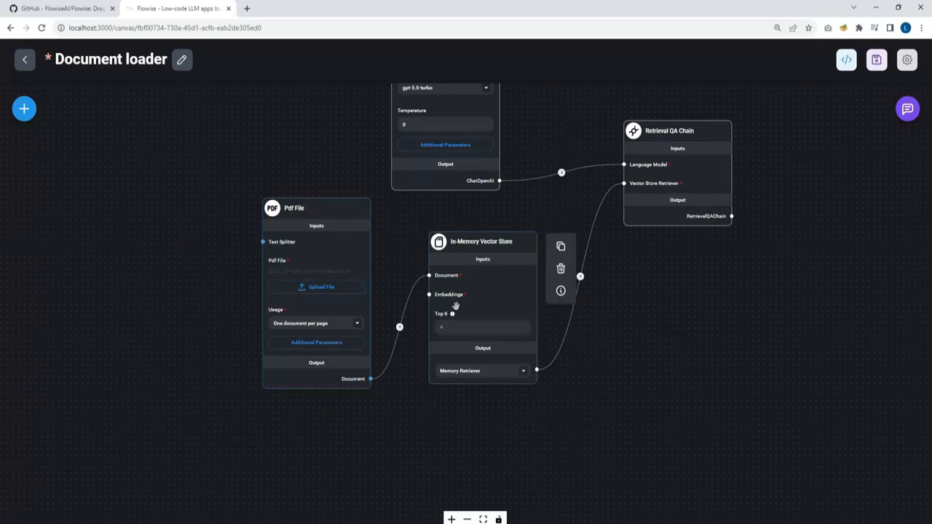
mouse_move(293, 203)
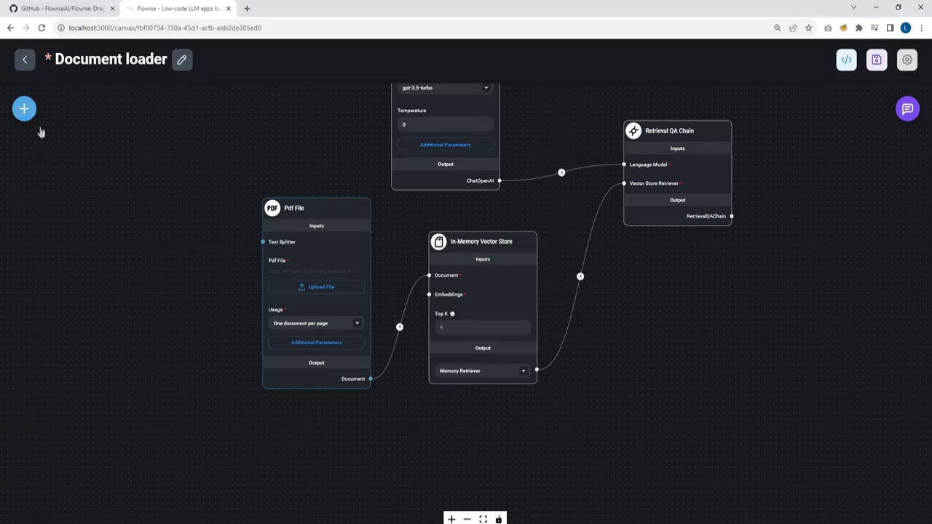
click(28, 114)
click(81, 332)
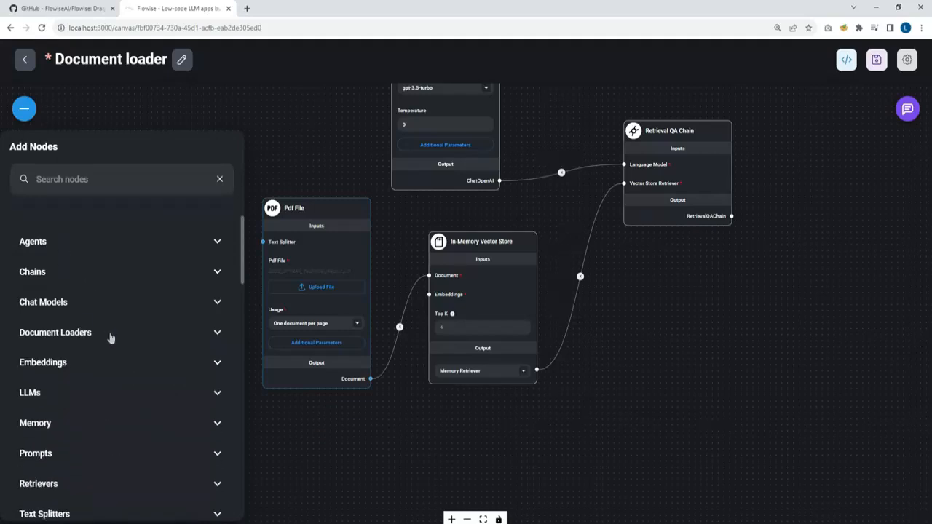
scroll(138, 353, down, 2)
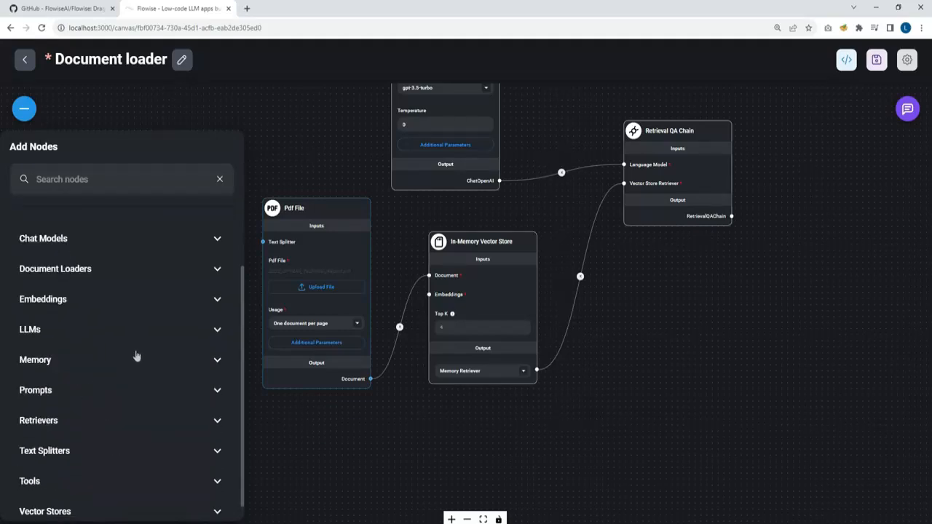
click(60, 452)
scroll(60, 452, down, 6)
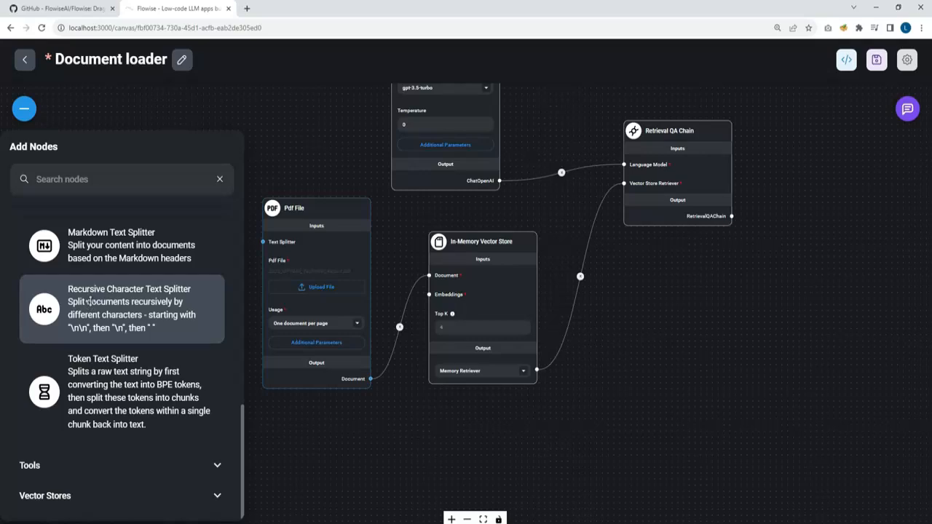
drag(88, 302, 195, 244)
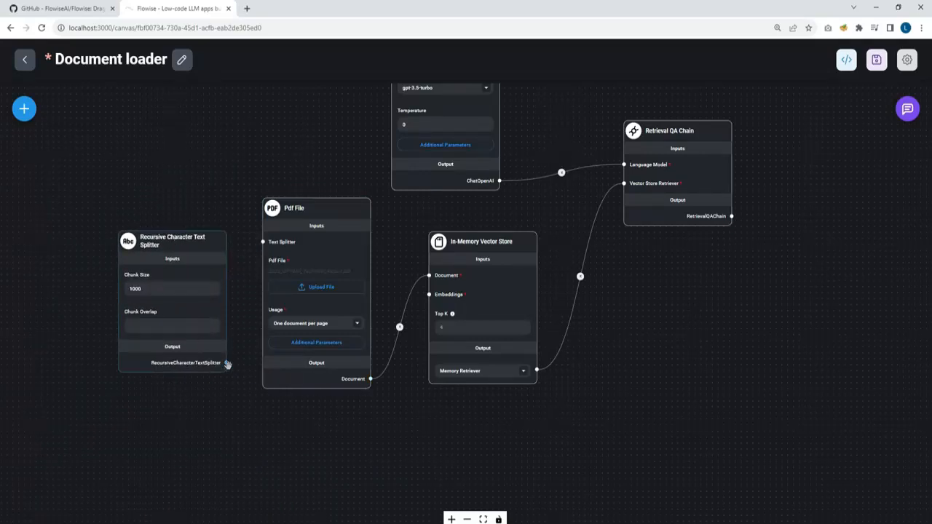
Connect the text splitter's output to the Pdf File's Text Splitter input and move the splitter farther away from the Pdf File node
scroll(229, 374, up, 1)
drag(226, 361, 259, 229)
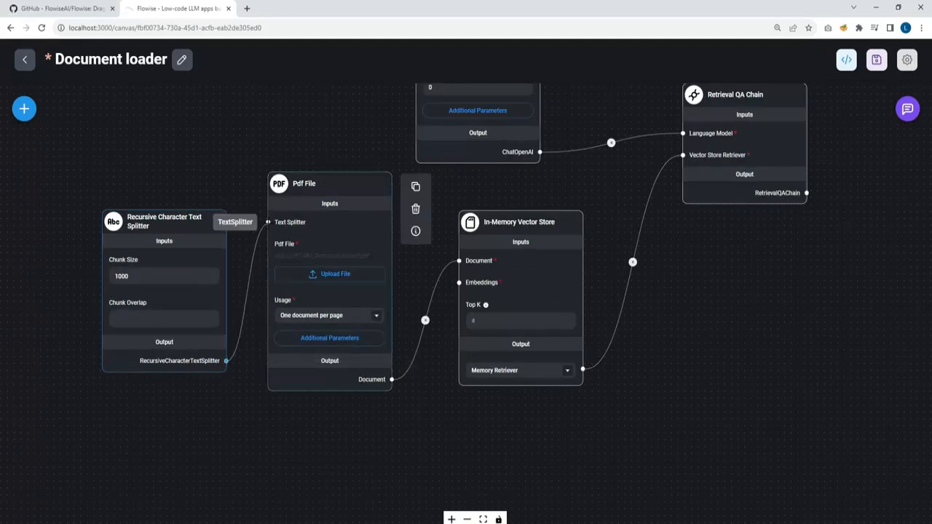
click(119, 276)
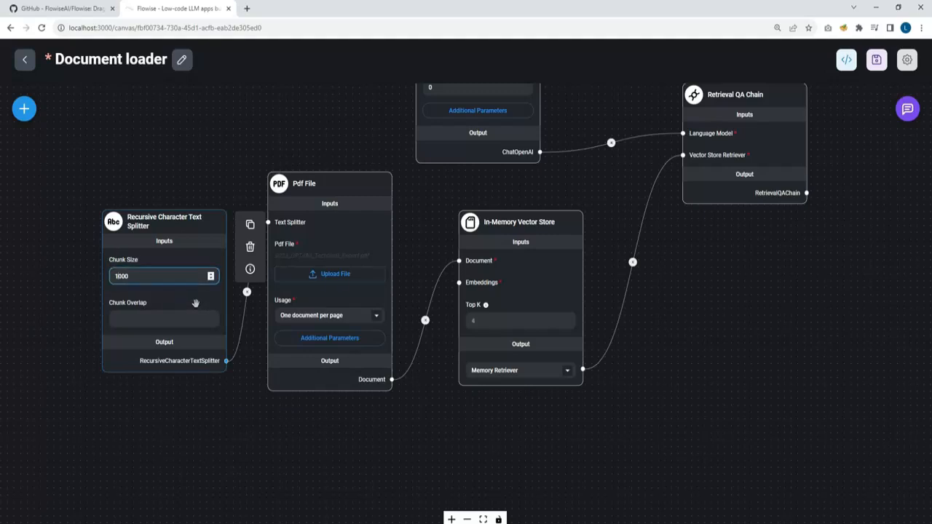
drag(164, 241, 89, 240)
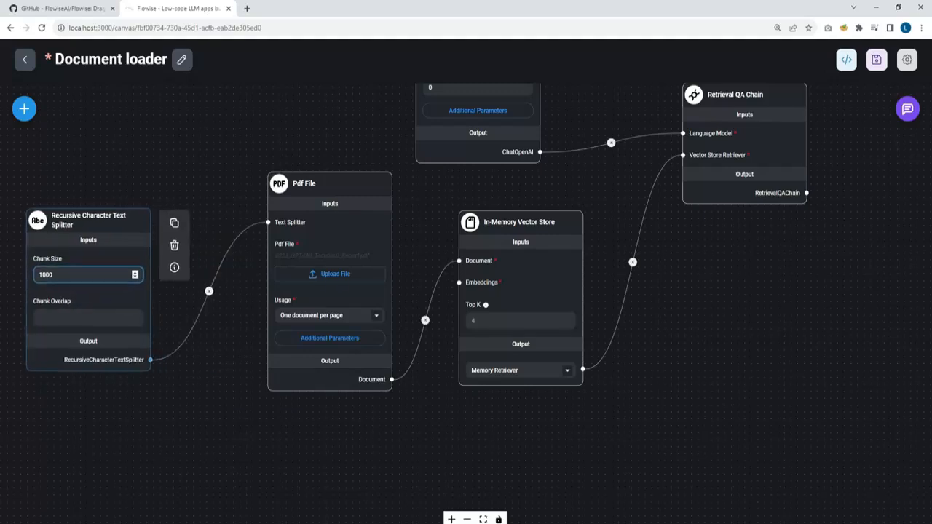
drag(241, 416, 286, 436)
Set the Recursive Character Text Splitter's Chunk Size to 500 and its Chunk Overlap to 50
drag(171, 291, 133, 297)
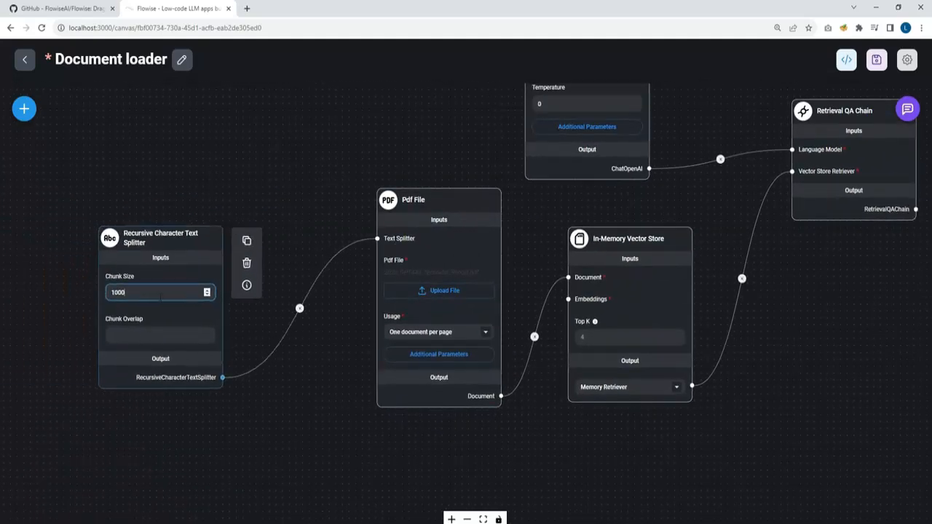
click(209, 295)
click(208, 296)
click(141, 335)
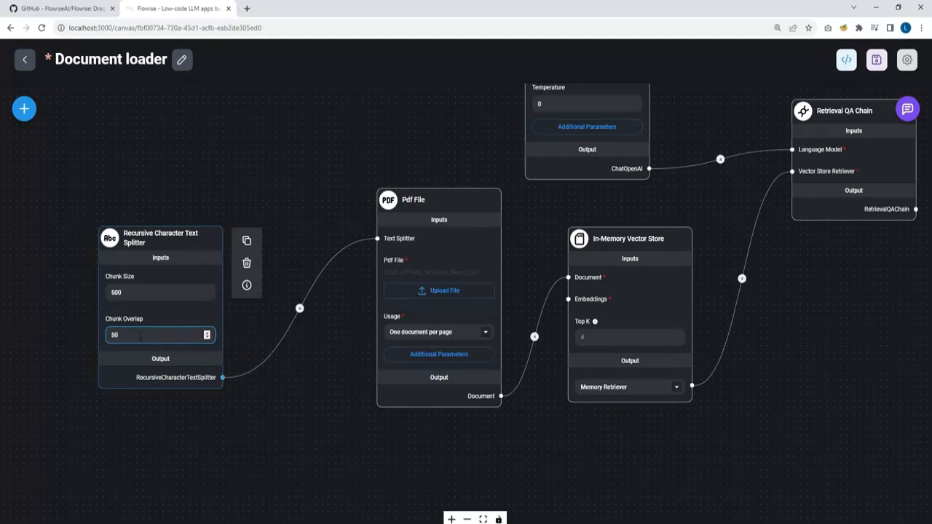
click(191, 172)
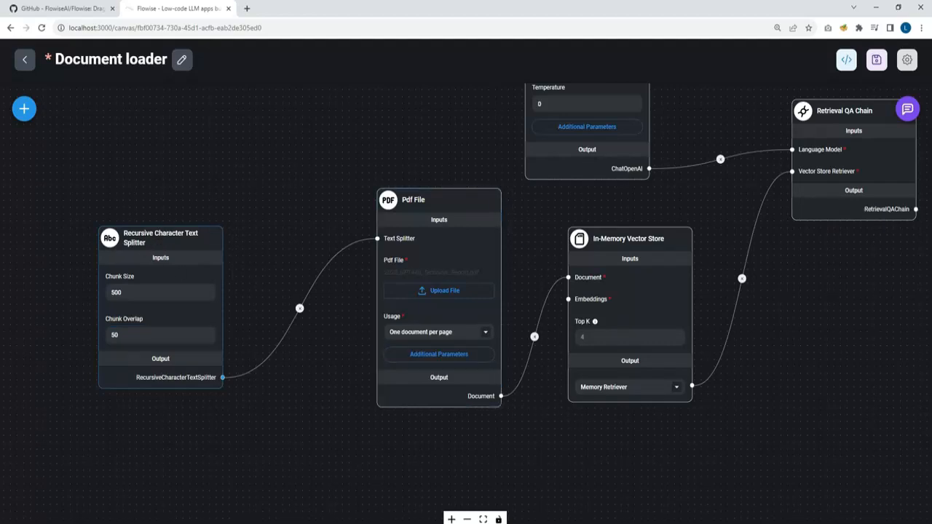
Add an OpenAI Embeddings node from the Embeddings category below the Pdf File node
click(24, 109)
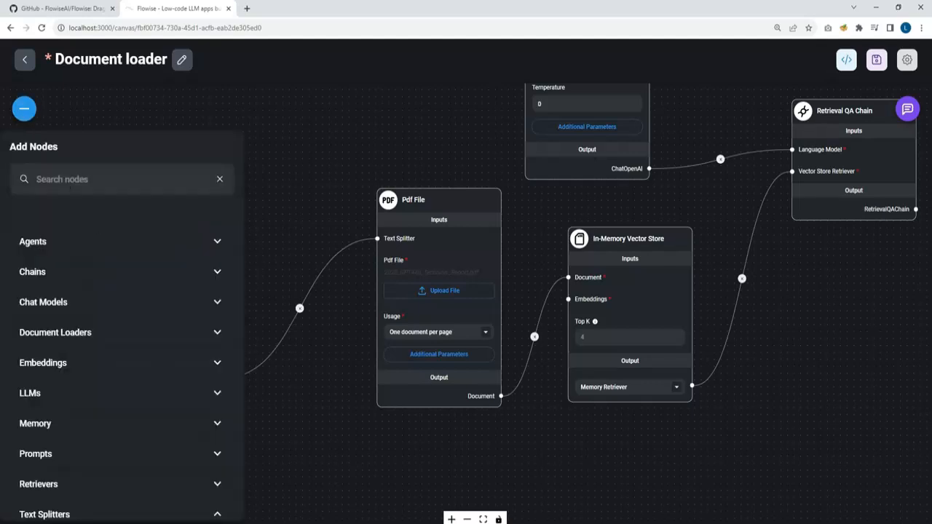
scroll(119, 332, down, 2)
click(58, 445)
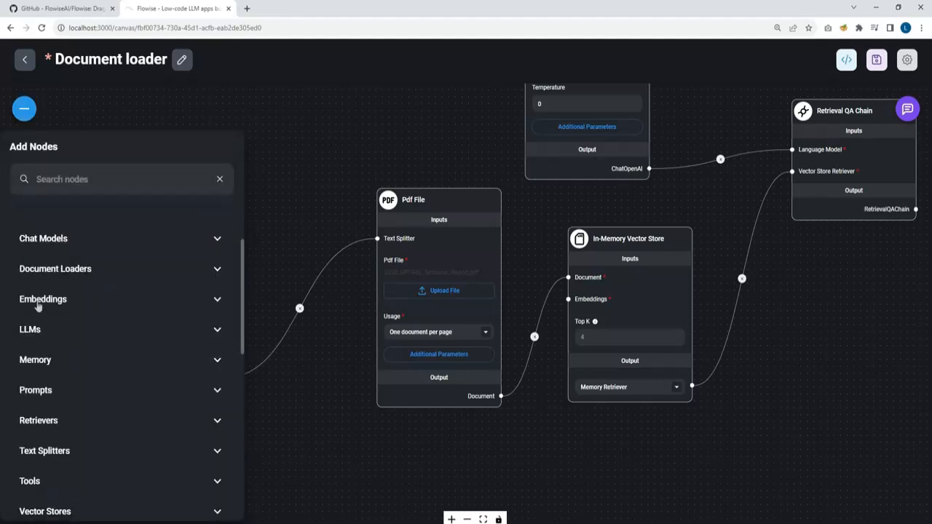
click(58, 310)
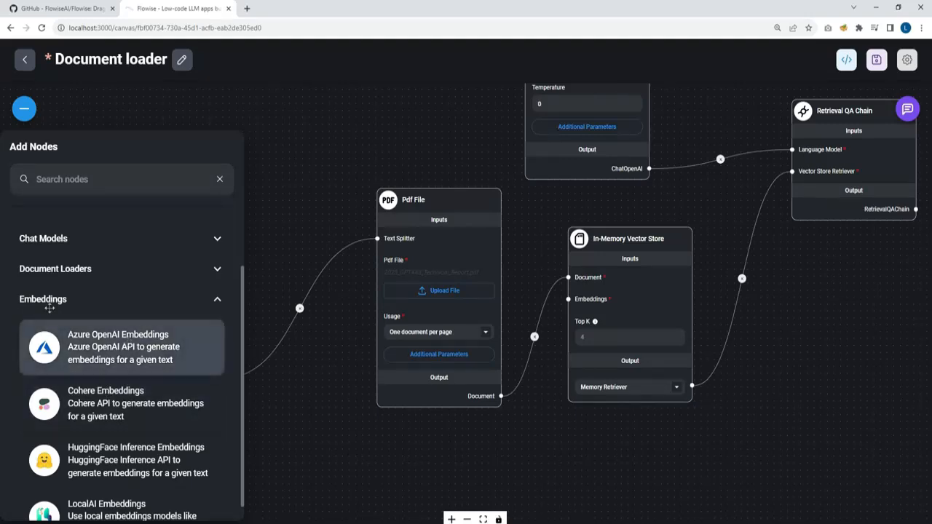
scroll(76, 349, down, 1)
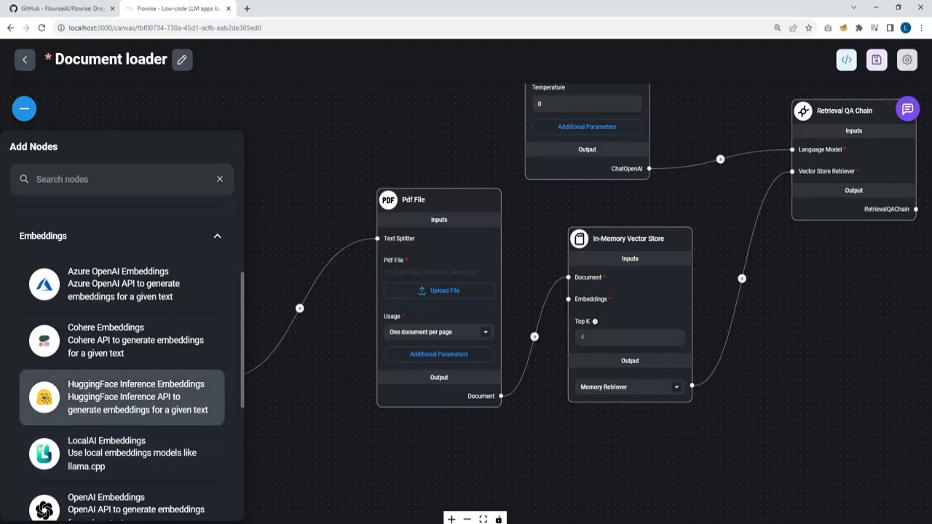
scroll(80, 393, down, 1)
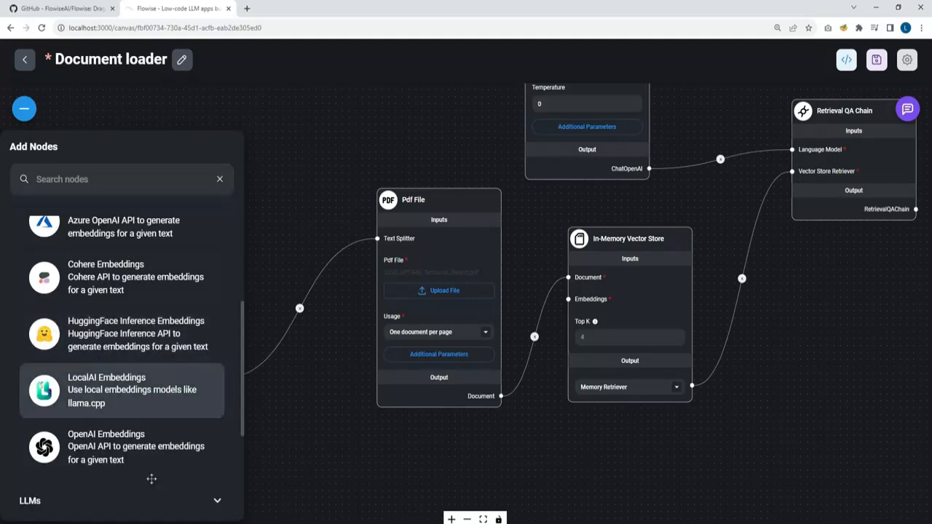
drag(45, 449, 463, 462)
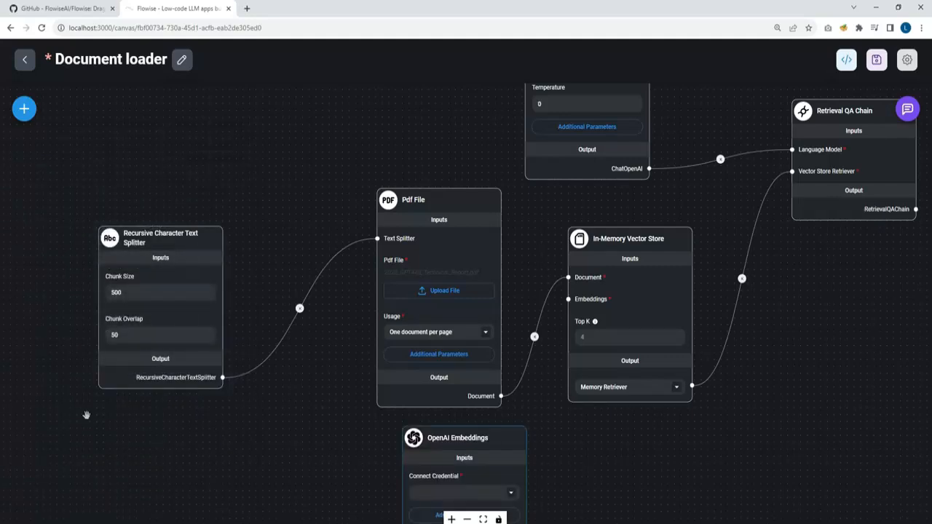
Assign the flowise2 credential to OpenAI Embeddings and connect its output to the In-Memory Vector Store's Embeddings input
drag(314, 504, 310, 383)
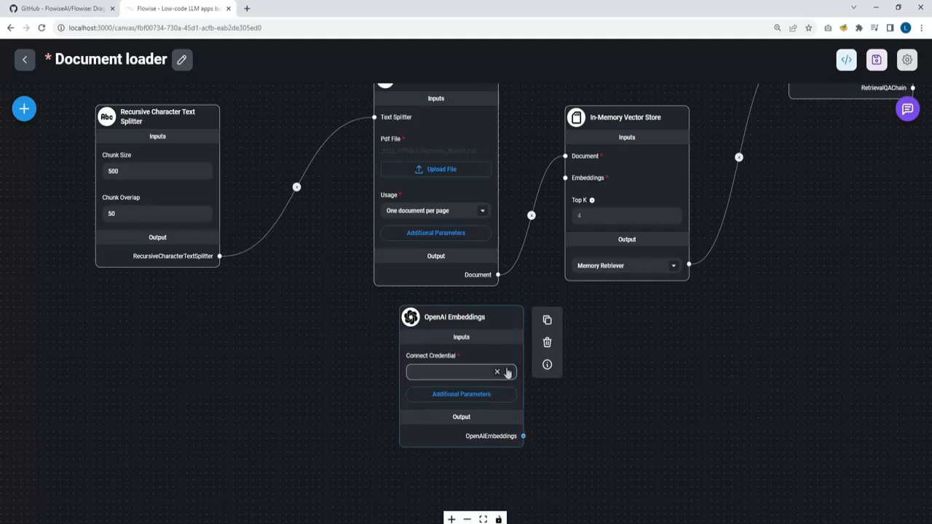
click(508, 374)
click(422, 410)
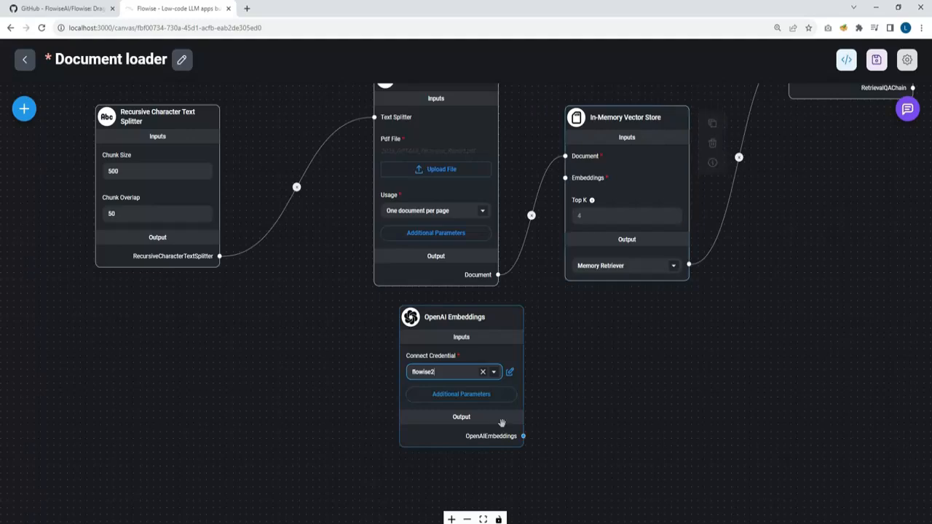
drag(522, 436, 565, 177)
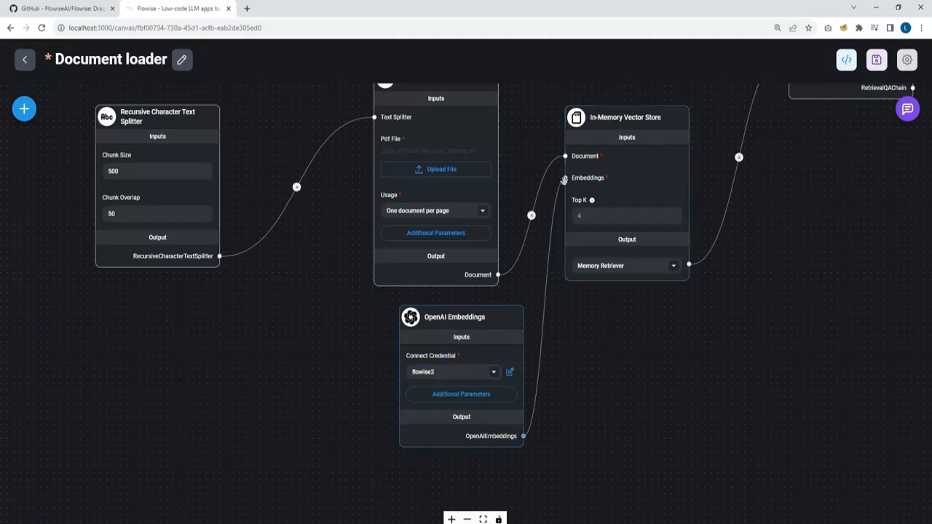
Set the In-Memory Vector Store's Top K to 8
drag(741, 330, 565, 377)
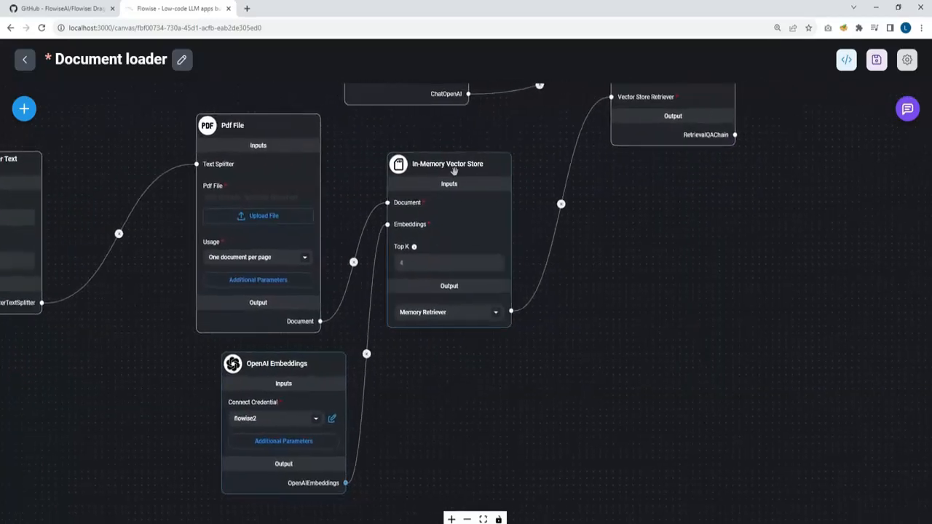
click(412, 264)
mouse_move(416, 247)
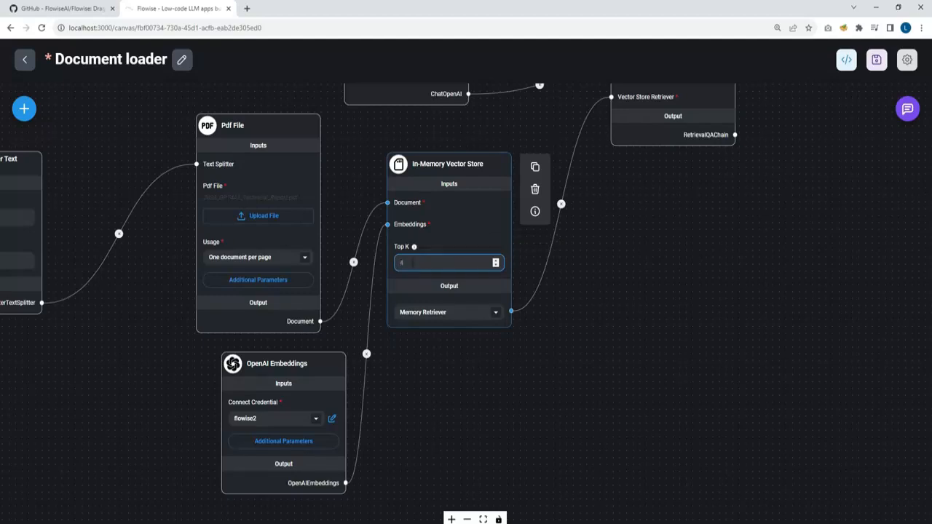
text(8)
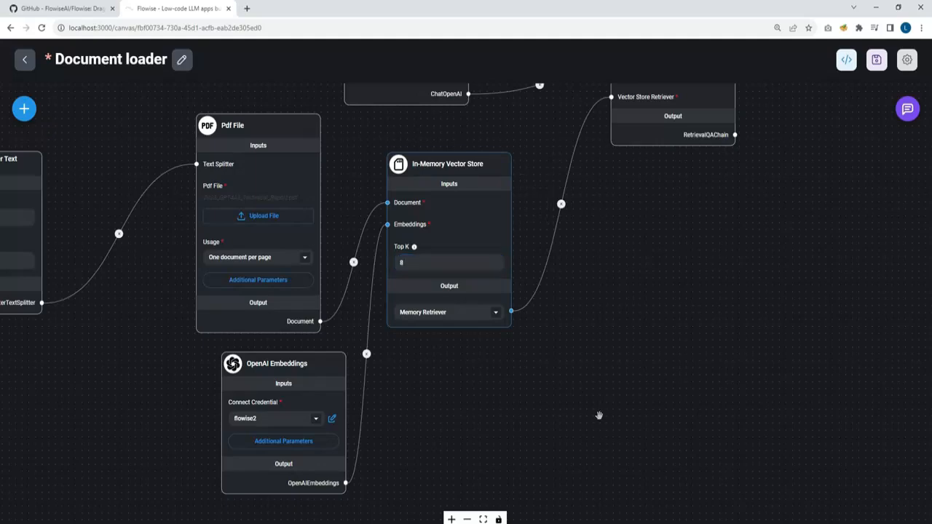
Save the Document loader chatflow and clear its chat history
drag(730, 307, 655, 437)
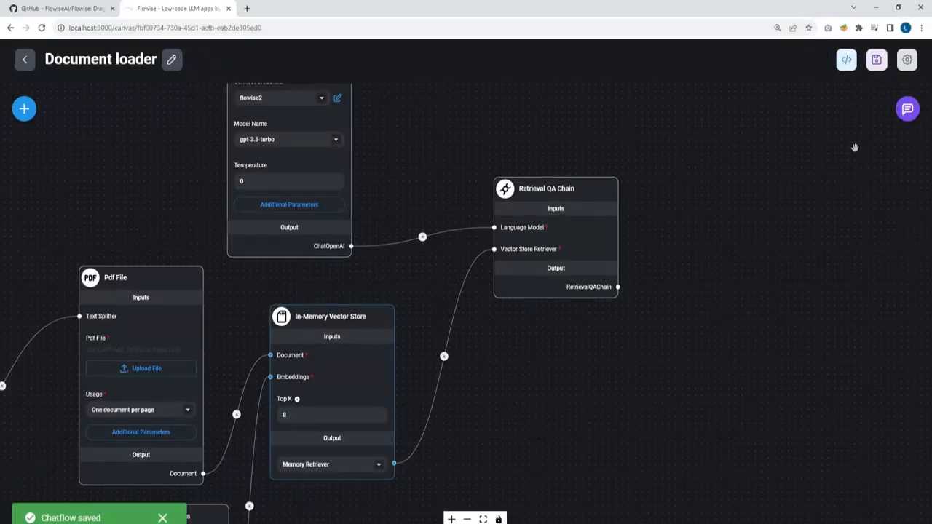
click(907, 109)
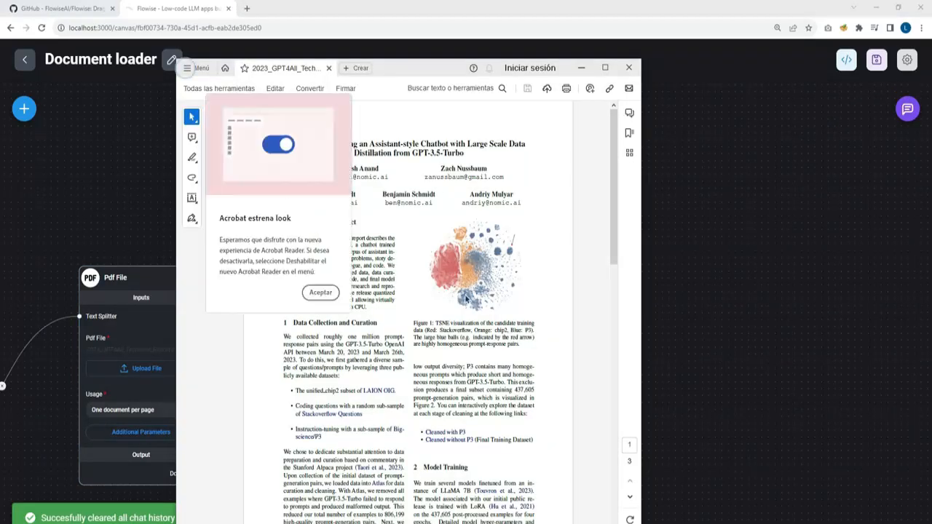
Skim the pages of the 2023_GPT4All technical report in Acrobat Reader and minimize the reader
scroll(294, 151, down, 1)
scroll(327, 168, up, 1)
drag(292, 318, 421, 331)
scroll(370, 348, down, 11)
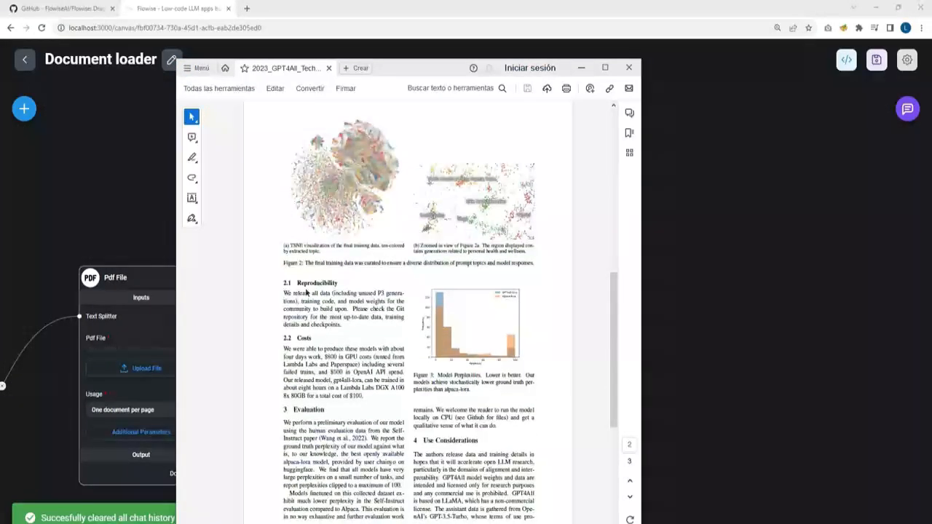
scroll(320, 306, down, 6)
scroll(324, 399, up, 15)
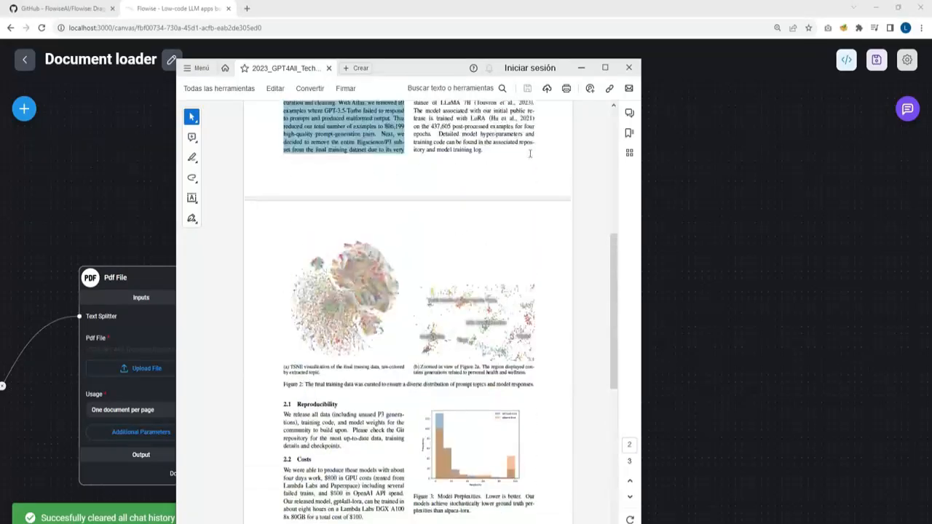
click(580, 67)
Ask the chatflow "what is GPT4All?" in its chat
click(908, 109)
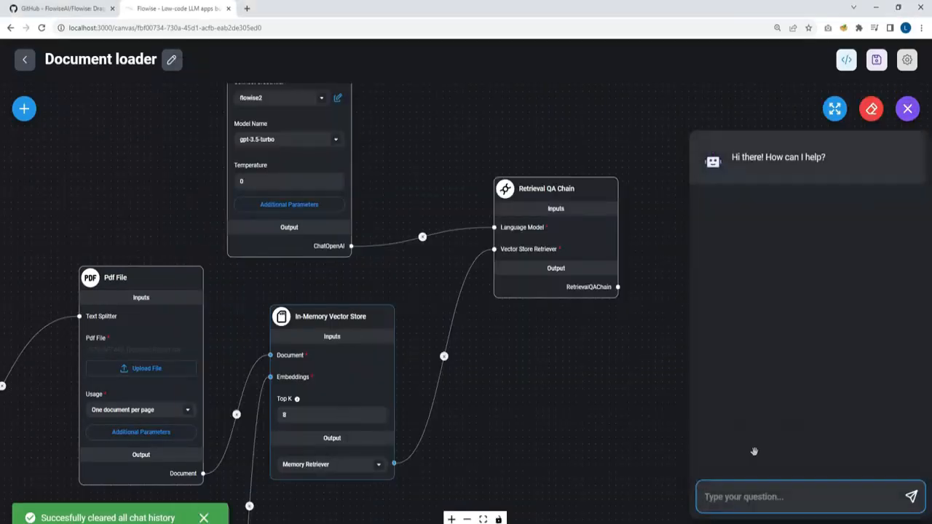
text(what is GPT$A)
key(BackSpace)
key(BackSpace)
text(4)
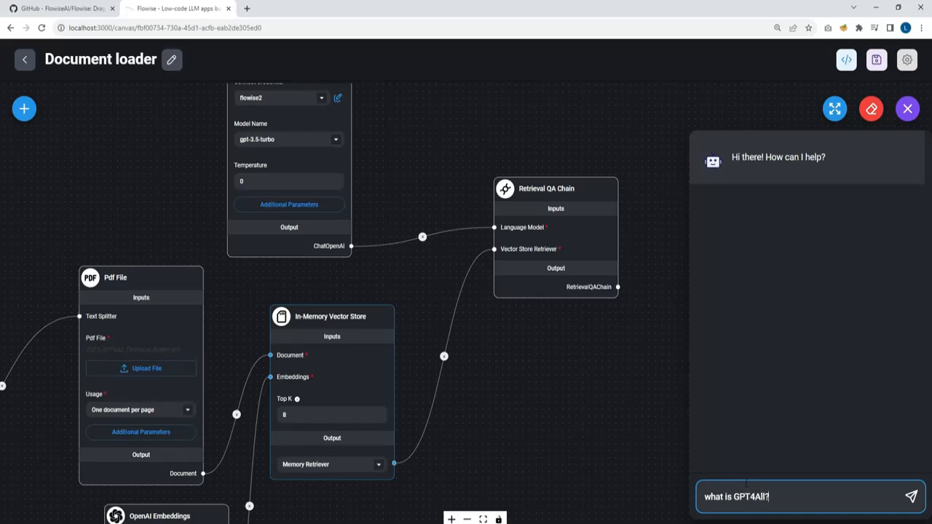
text(All?)
key(Return)
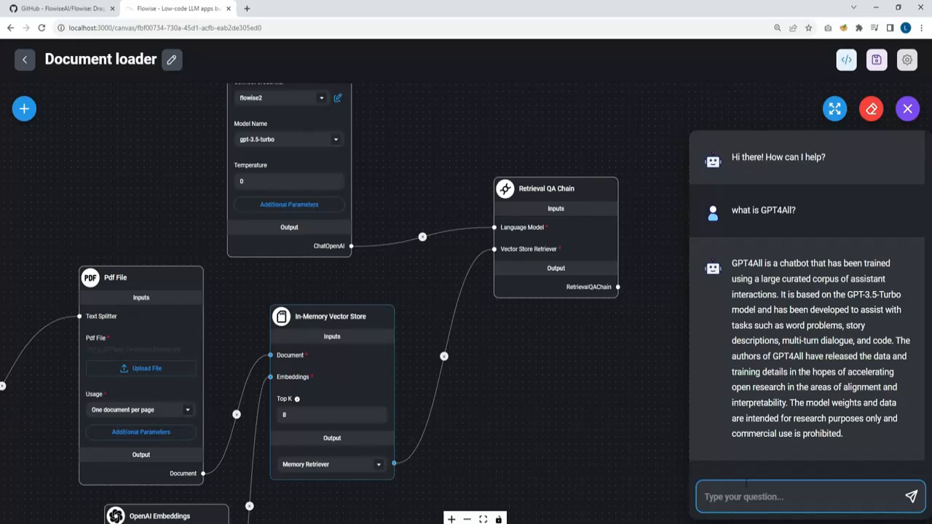
Switch to the GPT4All technical report in Acrobat Reader and select the GPU cost phrase in section 2.2 Costs
key(alt+Tab)
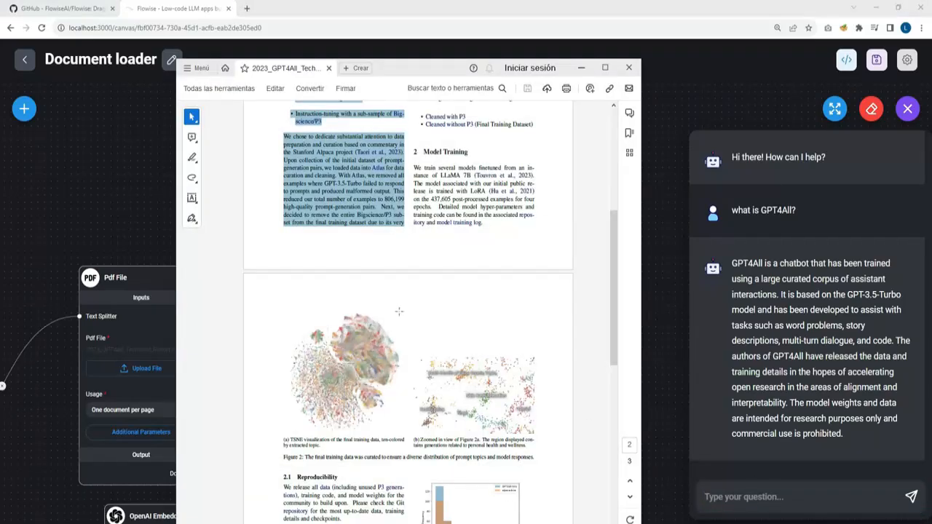
scroll(366, 270, down, 5)
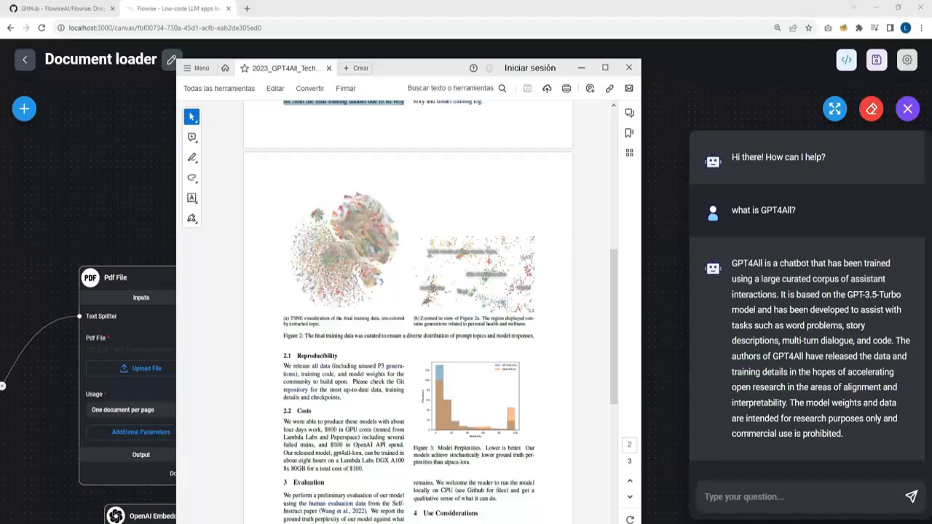
scroll(332, 307, down, 2)
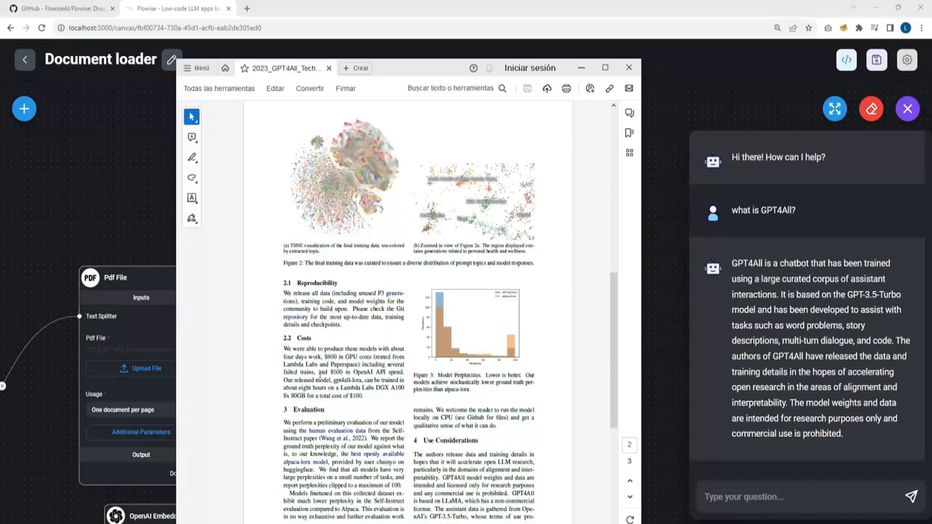
drag(322, 356, 371, 357)
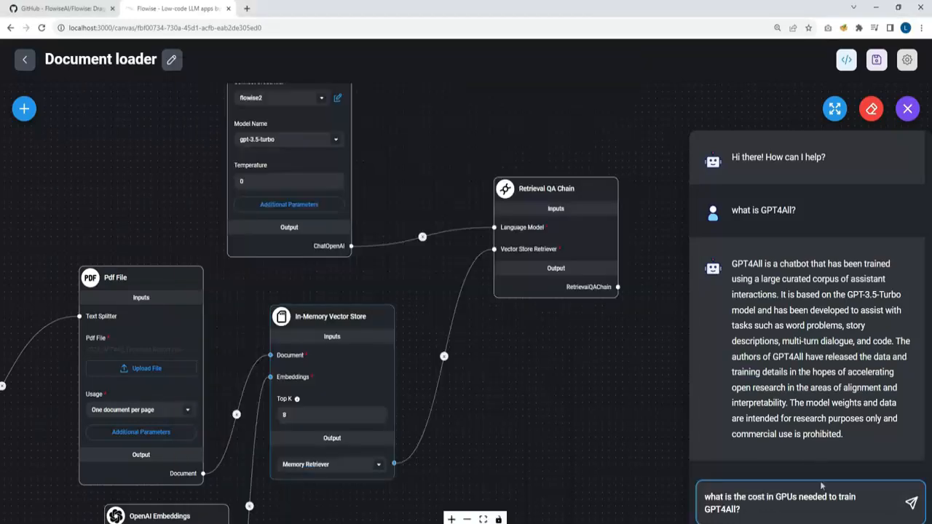
Ask the chatflow "what is the cost in GPUs needed to train GPT4All?", compare its answer with the report, and minimize Acrobat Reader
click(908, 501)
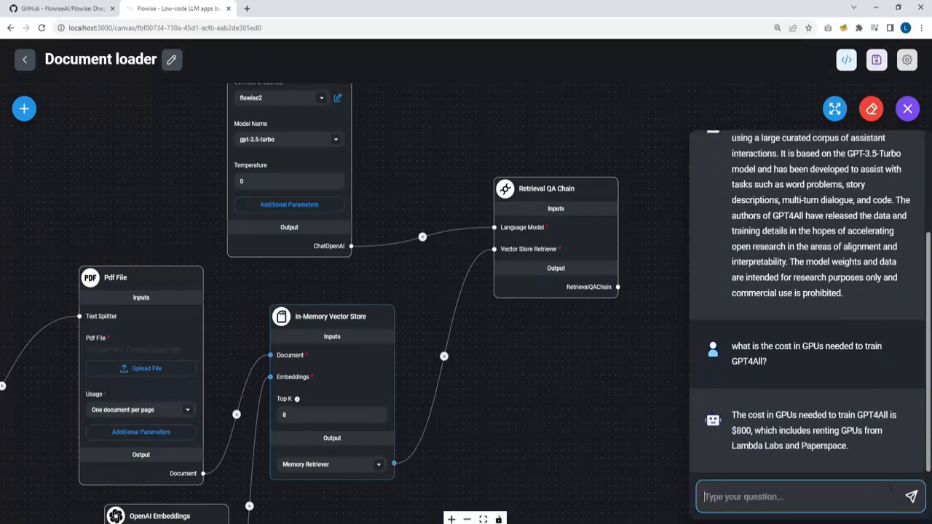
drag(741, 416, 768, 440)
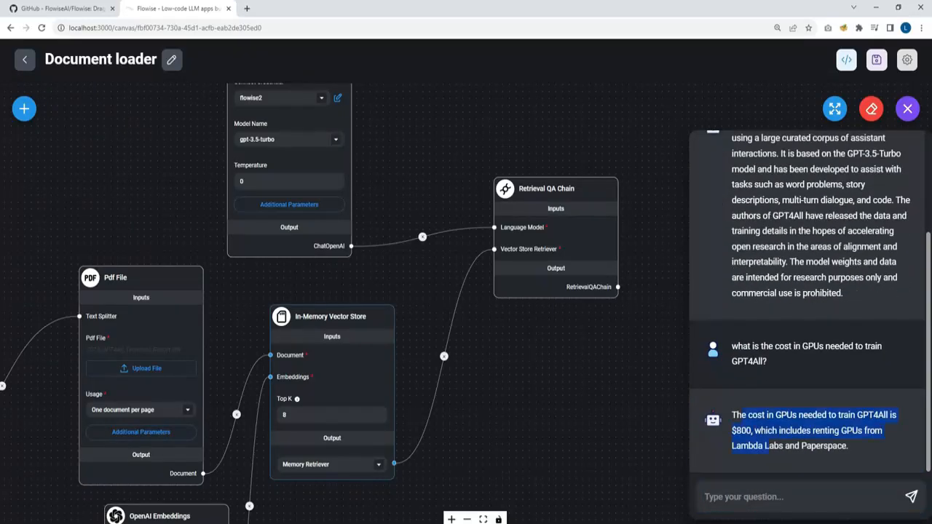
key(alt+Tab)
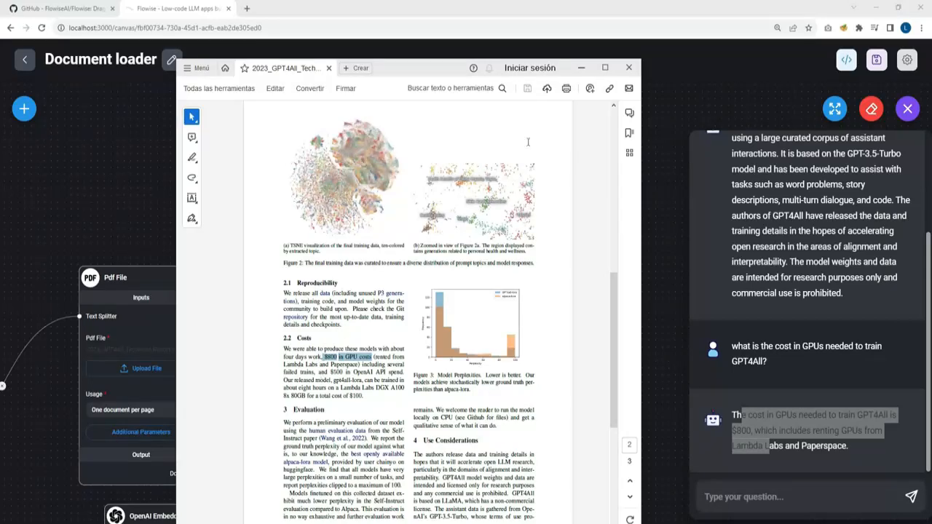
click(581, 67)
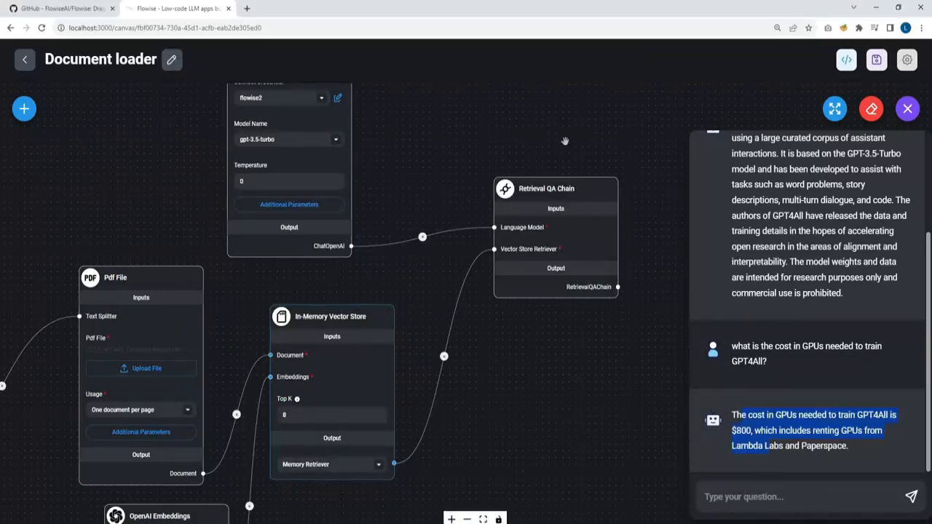